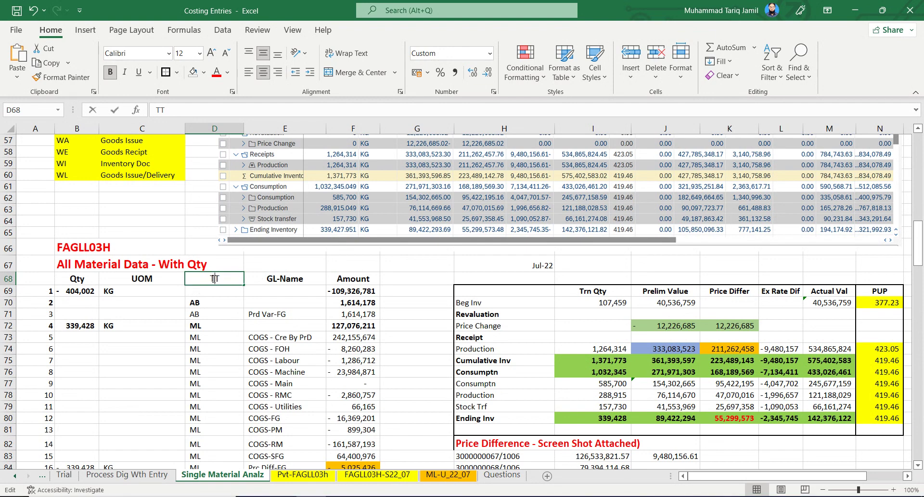
- Change the document type header in cell D68 to DT
key("BackSpace")
type("D")
key("Return")
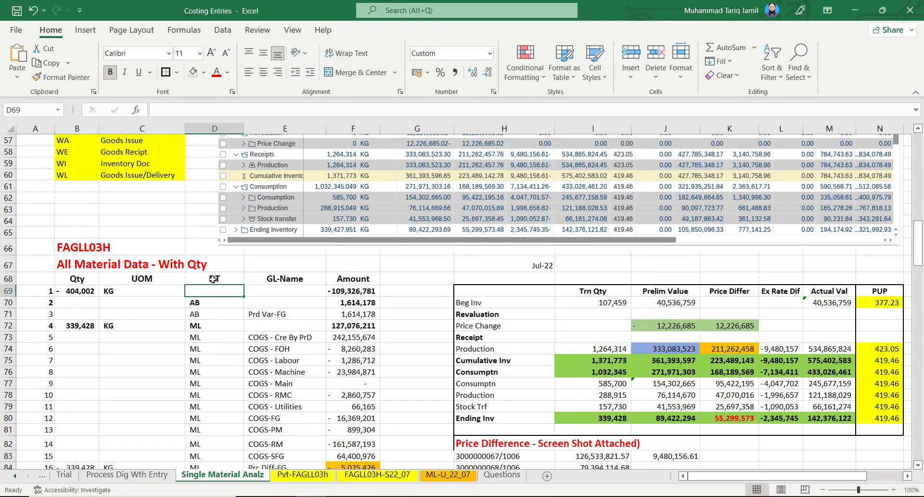
- Review the FAGLL03H material data table's columns, from Qty through GL-Name to Amount
left_click_drag(267, 270, 285, 465)
left_click(365, 224)
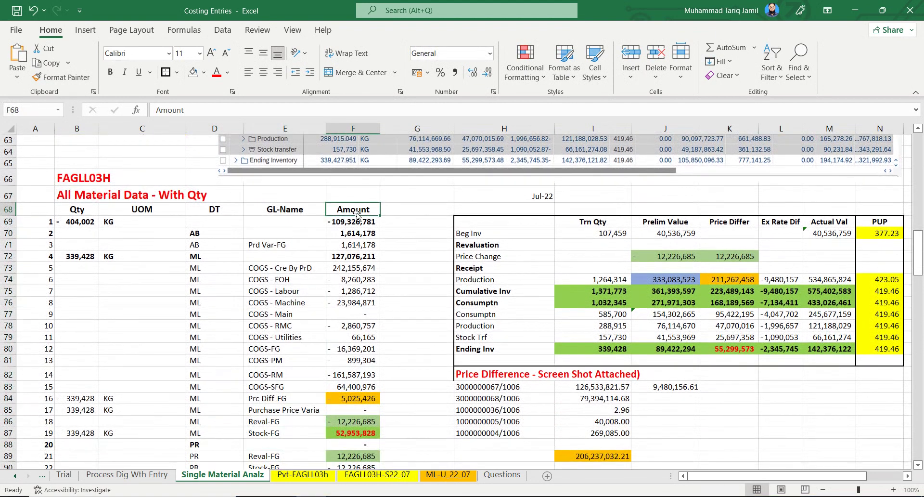
scroll(408, 313, "up", 3)
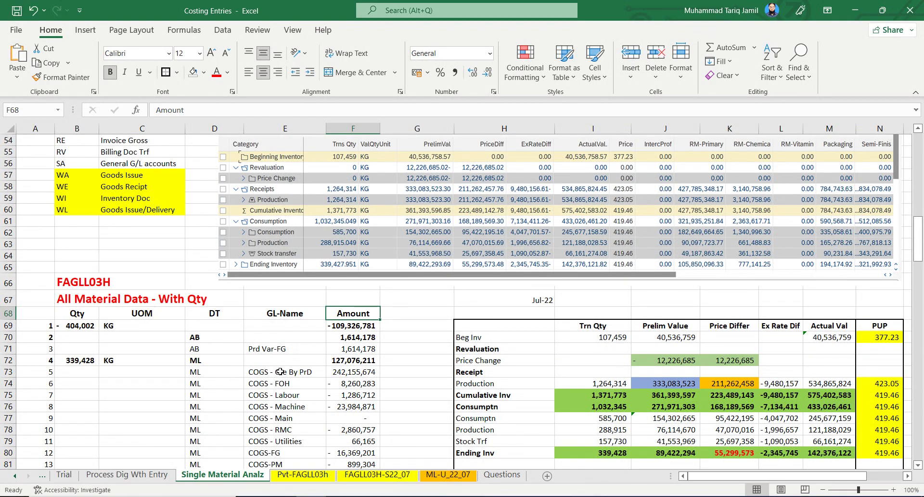
left_click_drag(63, 284, 330, 449)
scroll(317, 418, "down", 3)
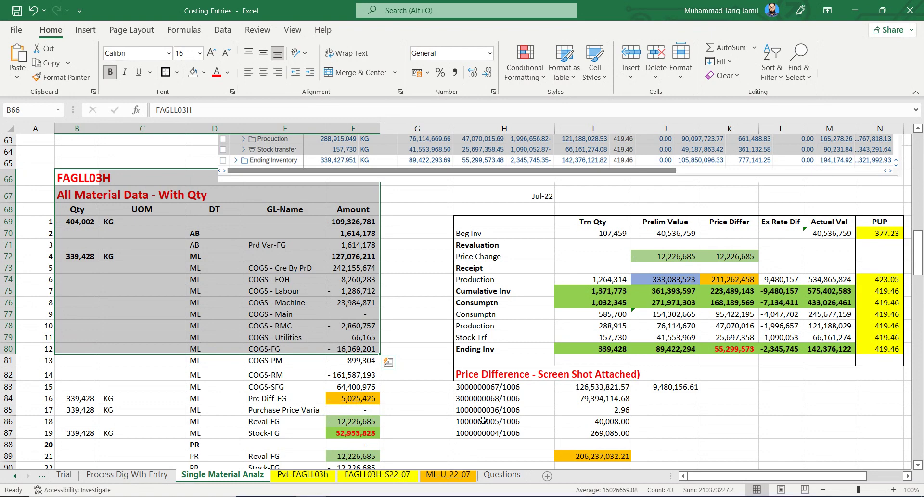
scroll(456, 391, "up", 5)
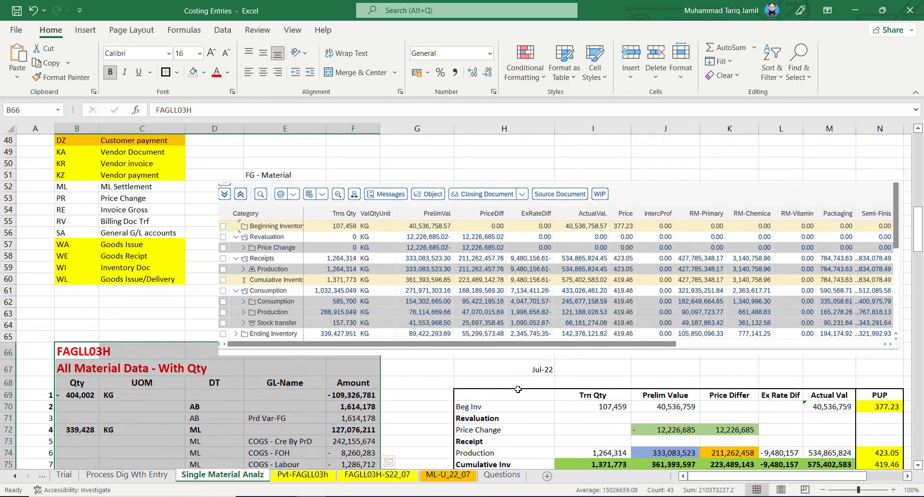
- Shift the FG material screenshot slightly and enter CKM#N in cell F51, beside the FG - Material label
scroll(456, 391, "up", 2)
left_click(272, 253)
left_click(273, 237)
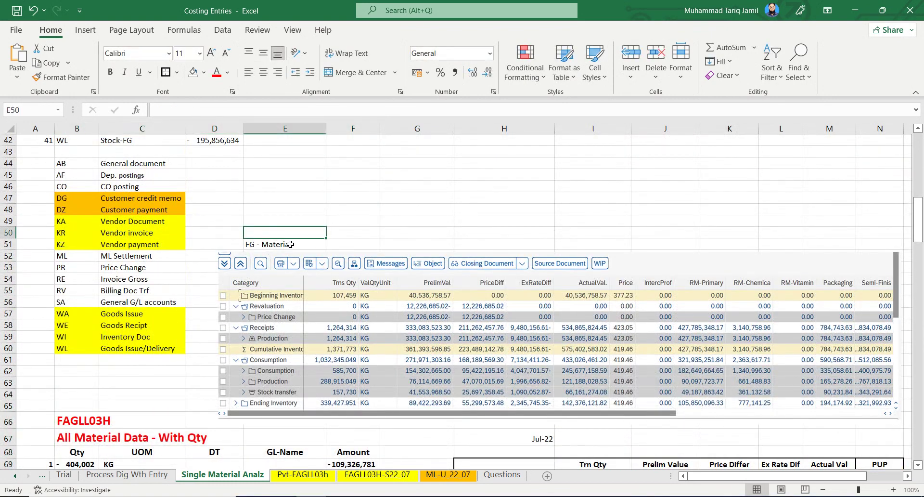
left_click_drag(427, 335, 456, 340)
left_click(345, 245)
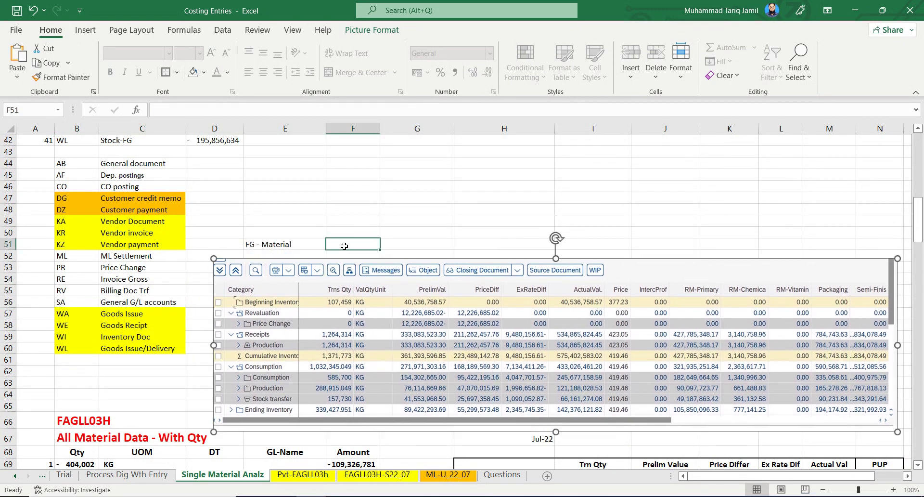
type("CKM#")
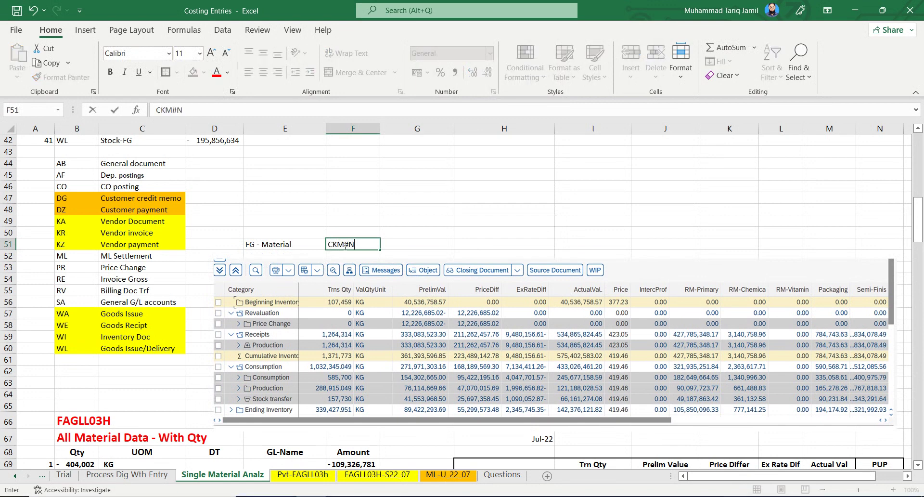
type("N")
key("Return")
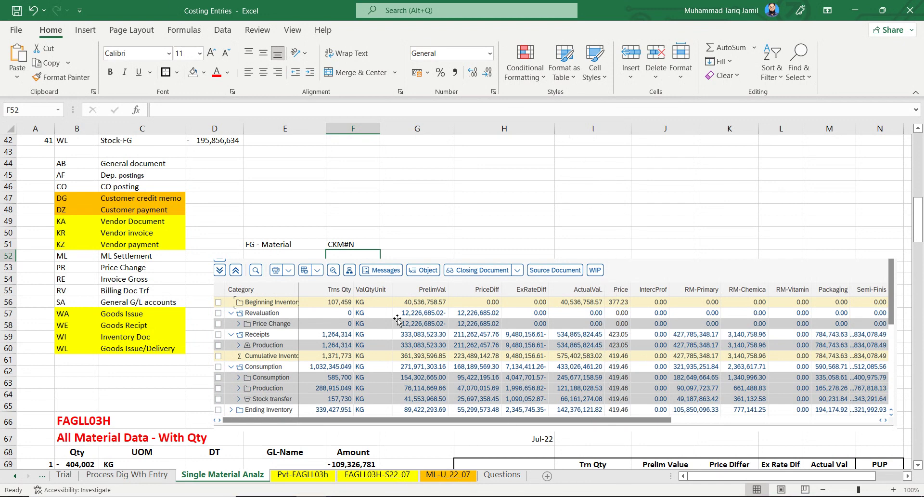
- Compare the Jul-22 table's categories and the Beg Inv row's quantity, values and price with the material screenshot
scroll(318, 318, "down", 2)
scroll(286, 246, "down", 1)
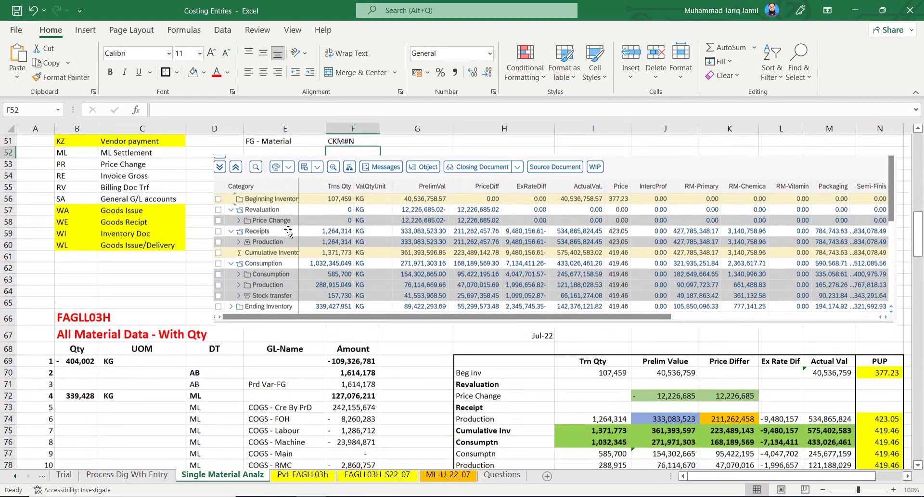
double_click(605, 372)
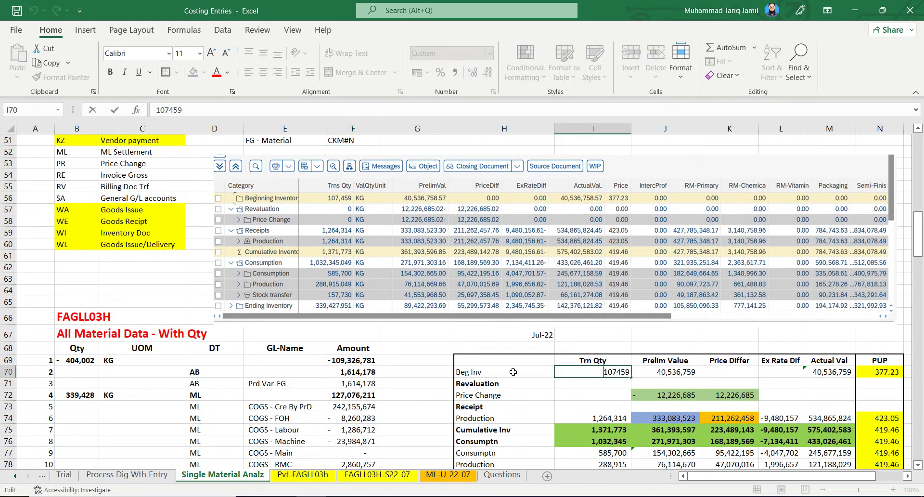
left_click_drag(514, 371, 518, 457)
scroll(515, 418, "down", 2)
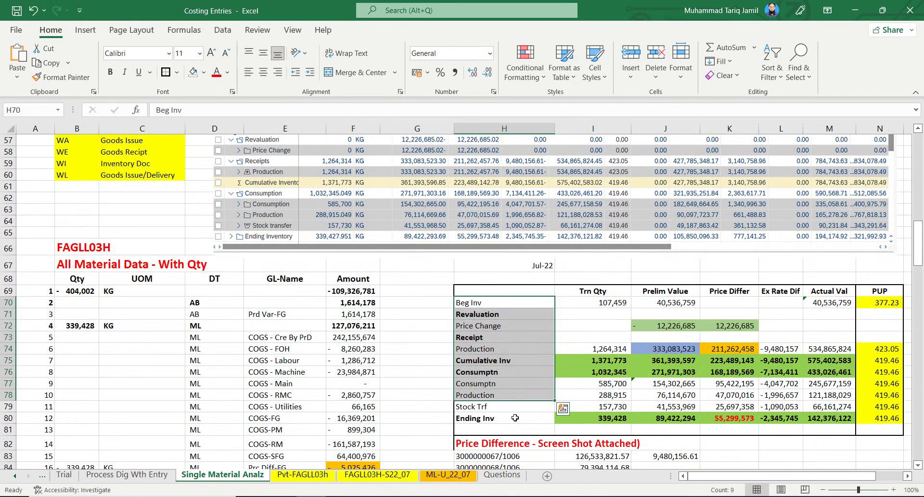
scroll(608, 433, "up", 1)
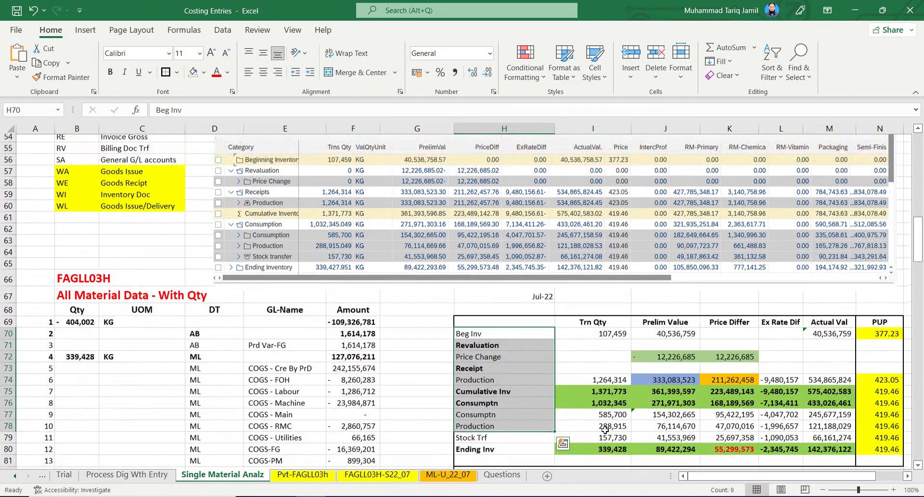
left_click(607, 340)
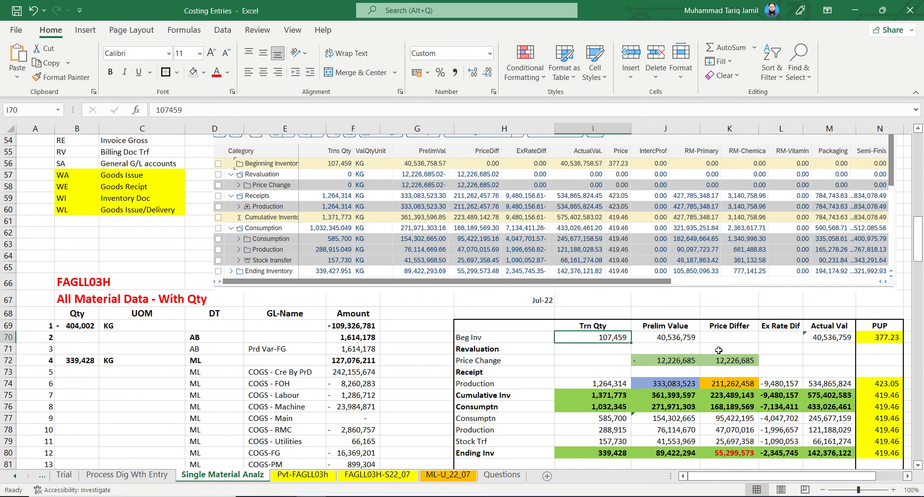
left_click(662, 335)
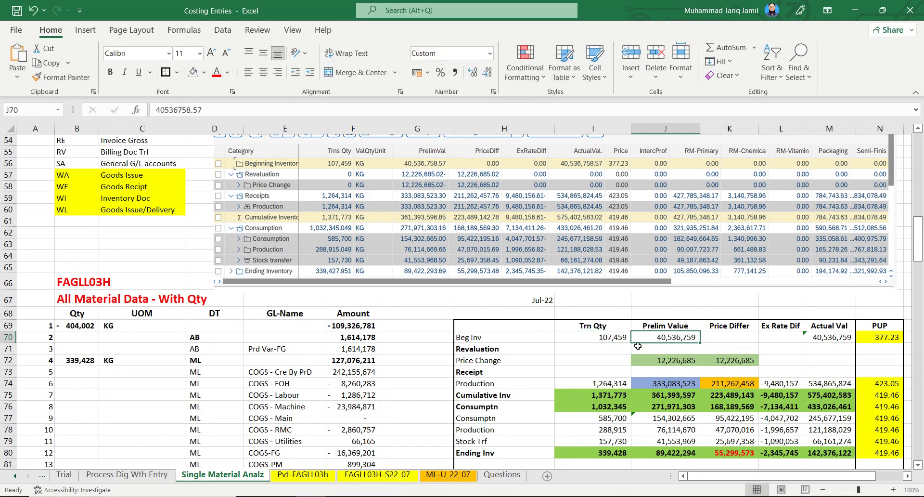
left_click_drag(535, 332, 863, 335)
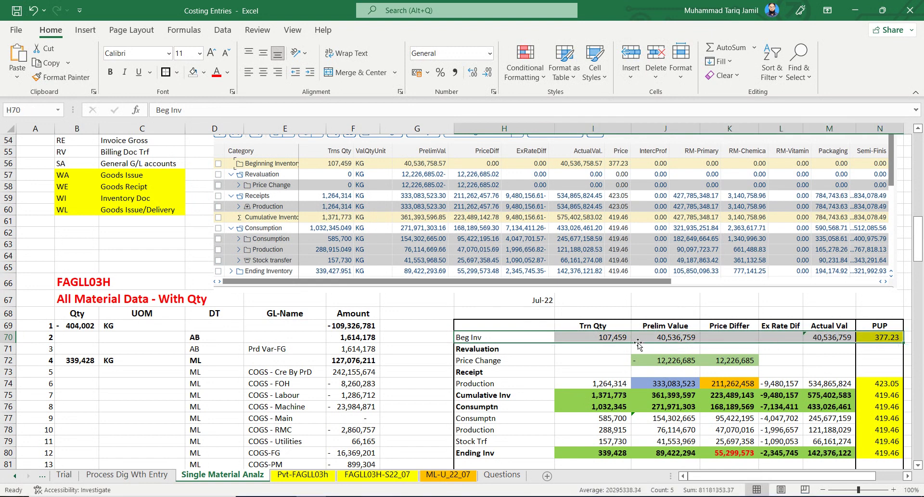
- Examine the Jul-22 table from the Beg Inv row down to the Ending Inv row
scroll(648, 358, "down", 1)
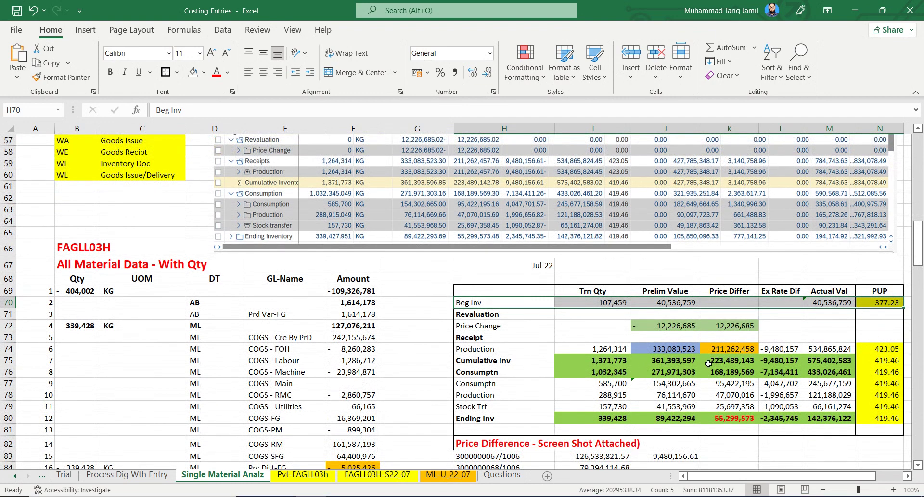
scroll(574, 419, "down", 1)
scroll(585, 409, "down", 1)
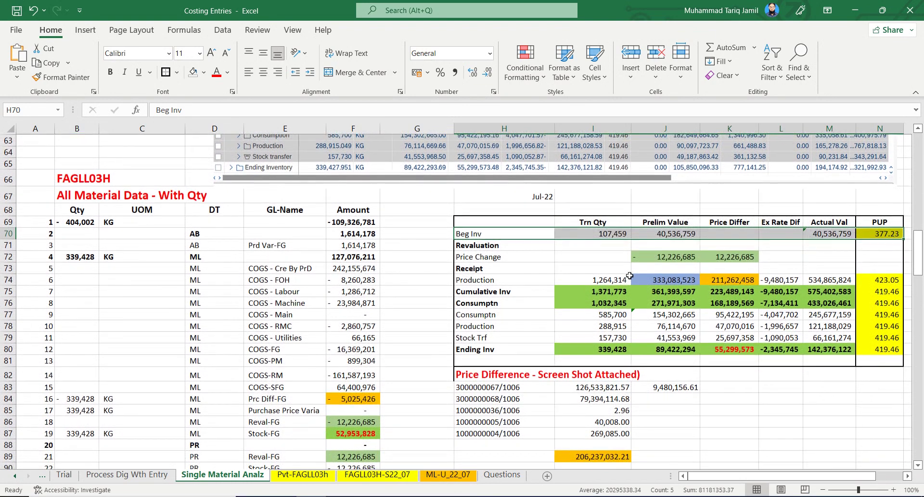
left_click(675, 234)
left_click_drag(470, 358, 780, 349)
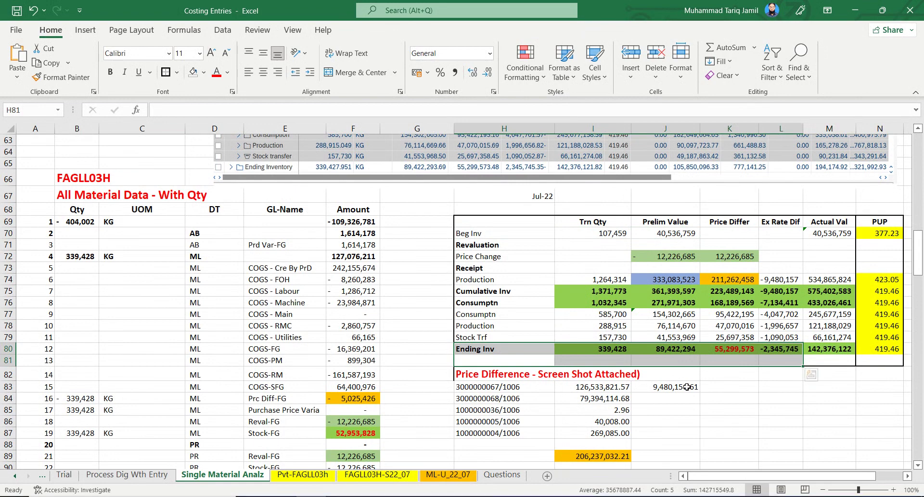
scroll(648, 312, "up", 1)
left_click(608, 268)
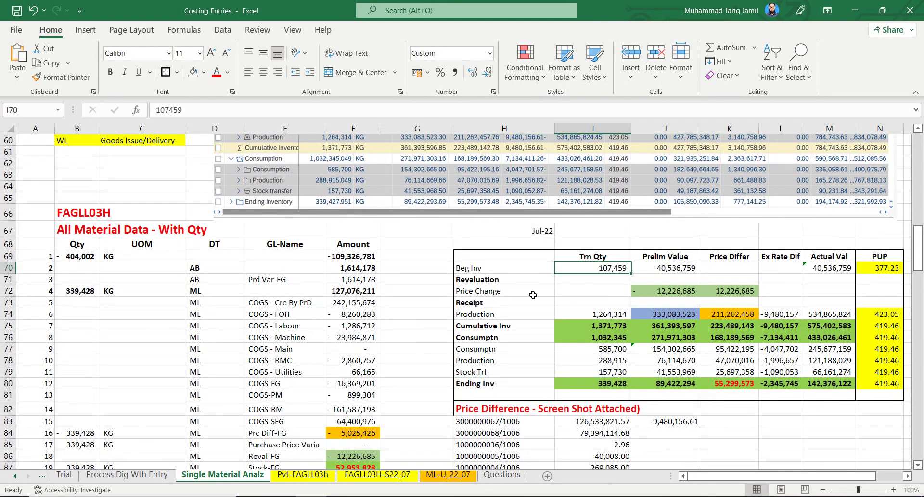
scroll(322, 154, "up", 2)
scroll(321, 154, "up", 1)
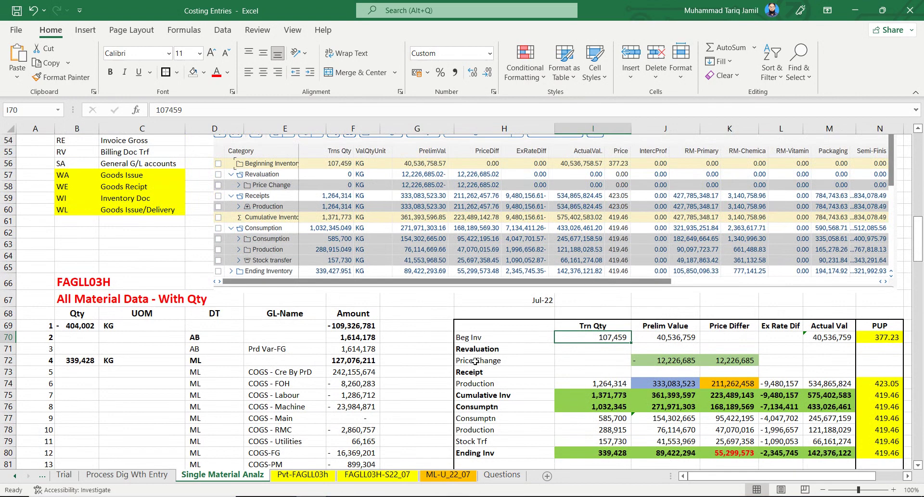
- Check the Price Change preliminary value against the screenshot and trace its formula to the PR document entries in rows 88 to 90
left_click_drag(475, 360, 670, 360)
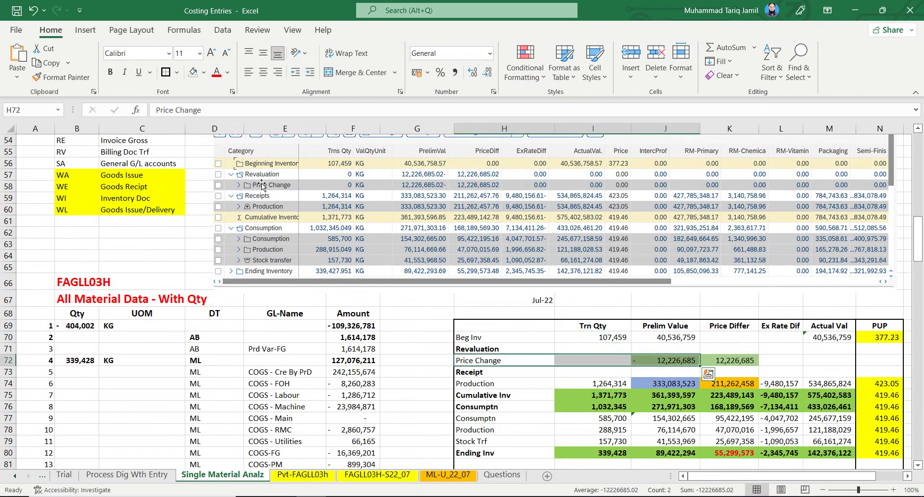
left_click(666, 363)
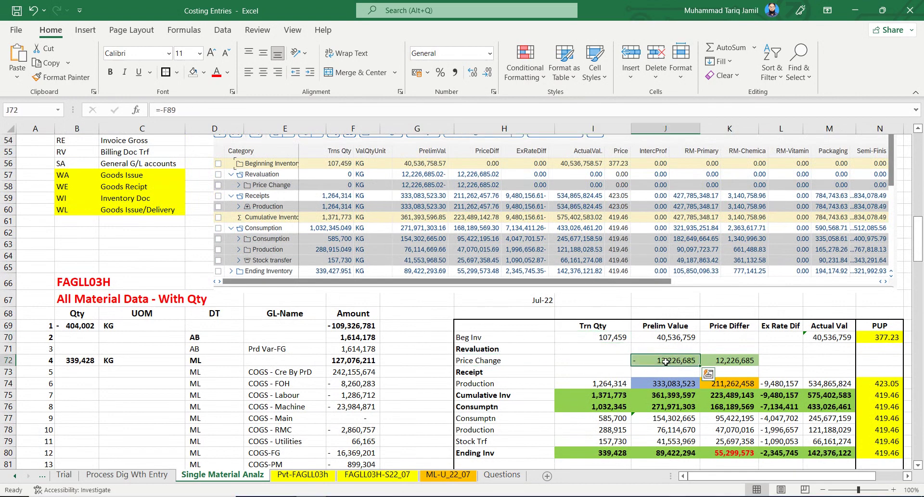
left_click(414, 192)
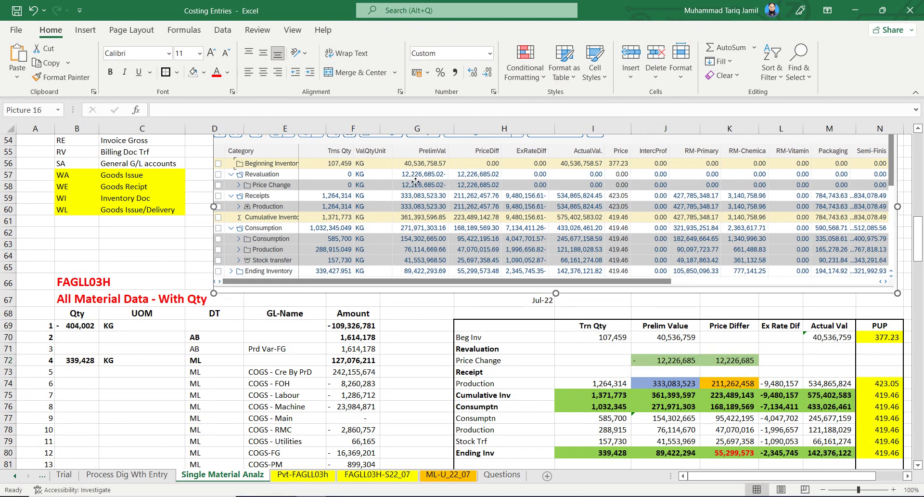
left_click(637, 365)
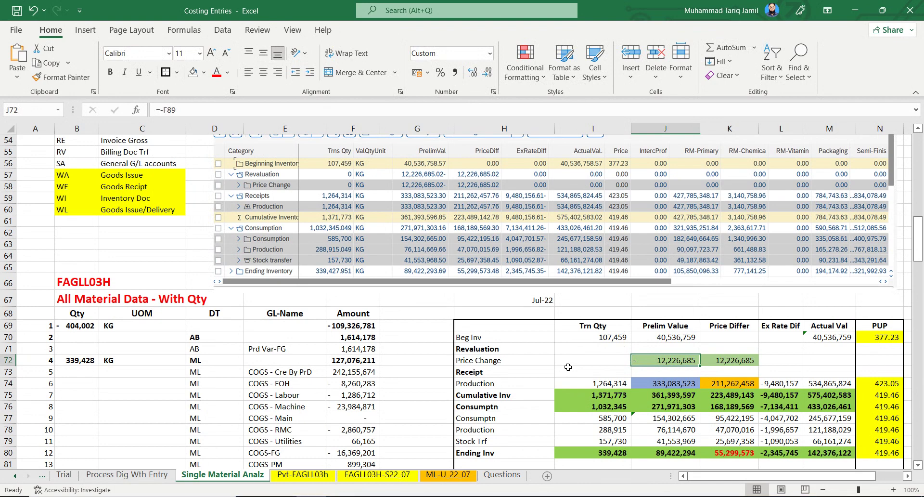
key("ctrl+[")
scroll(374, 367, "down", 2)
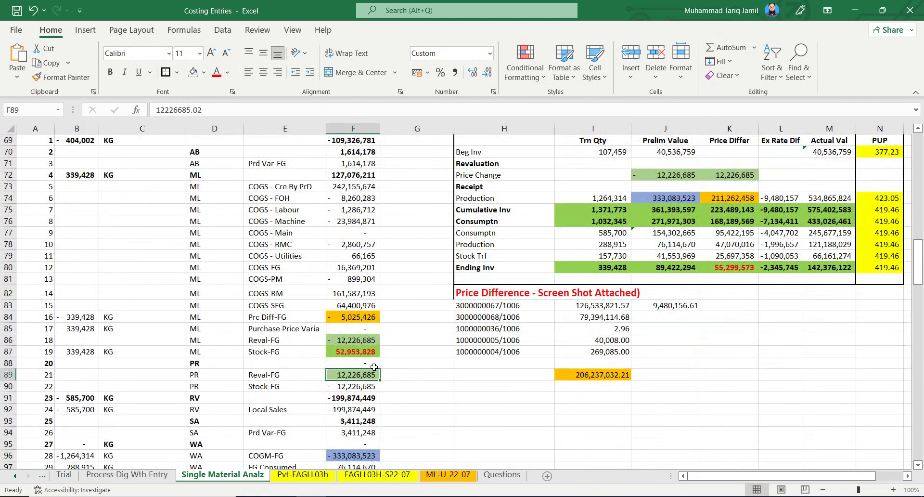
left_click_drag(197, 366, 356, 386)
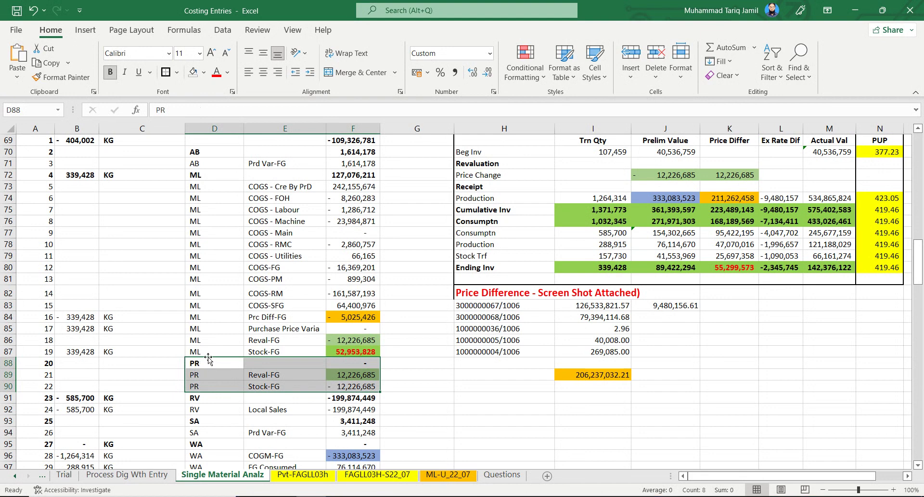
left_click_drag(354, 364, 222, 384)
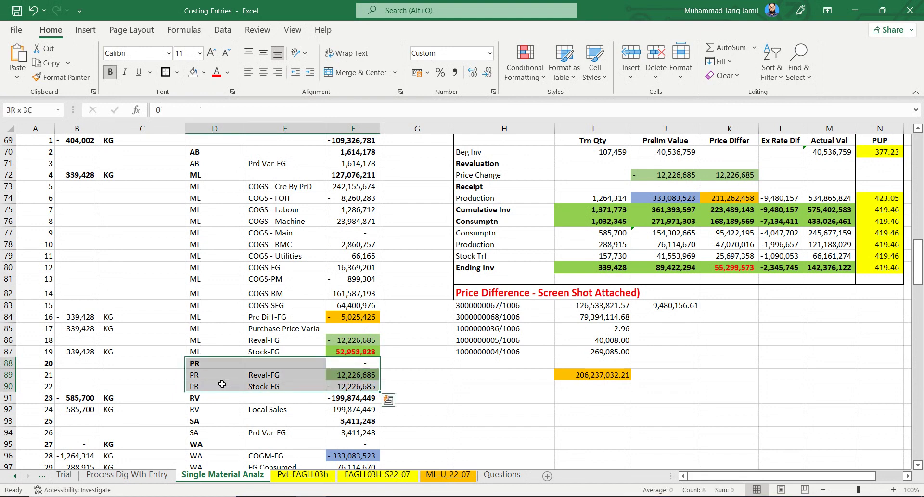
- Enter the transaction codes CK11N and CK40N in cell G89, beside the PR Reval-FG amount
left_click(425, 375)
type("CK")
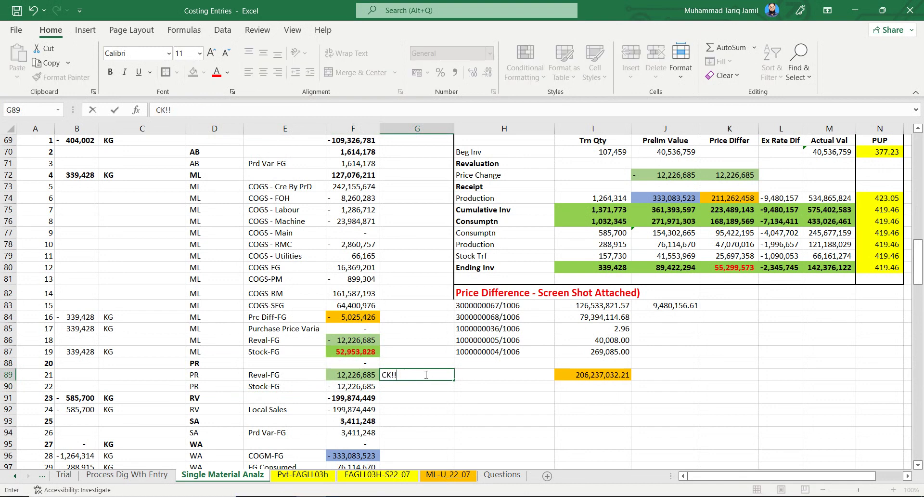
type("11N  CK40N")
key("Return")
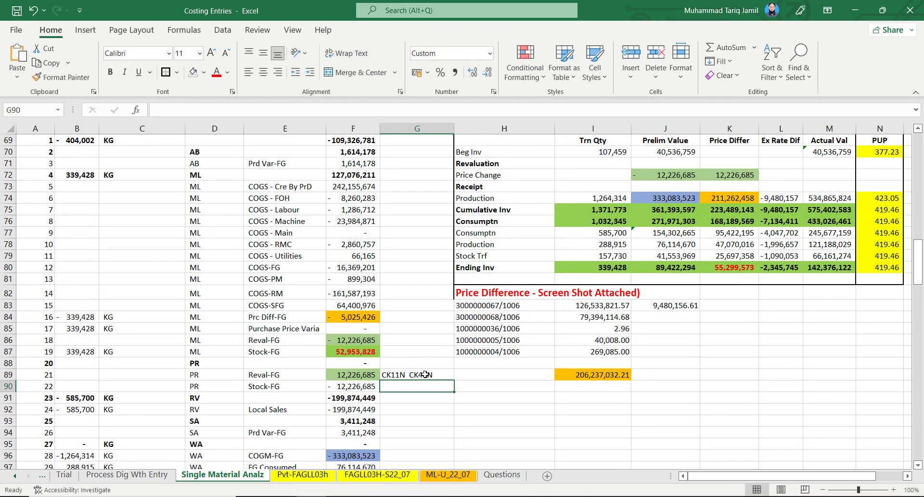
left_click(425, 375)
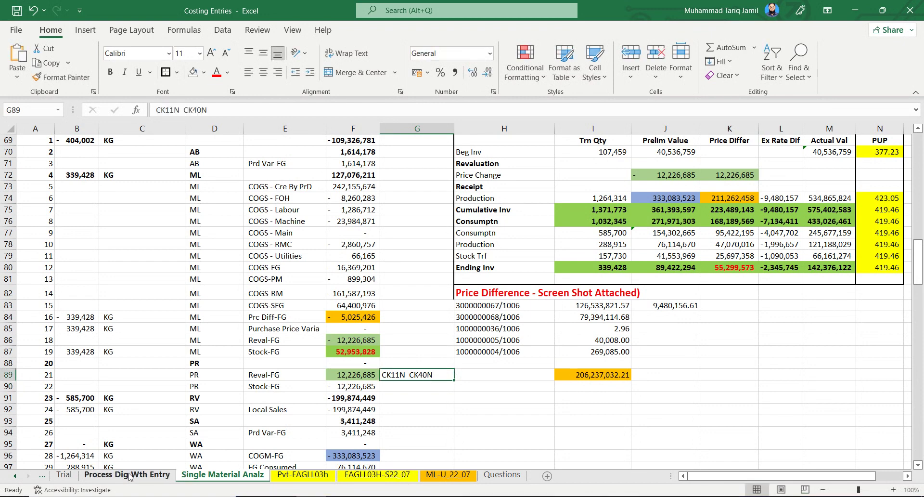
- Examine the PR entries for Reval-FG and Stock-FG together with their transaction code note
left_click_drag(285, 375, 367, 384)
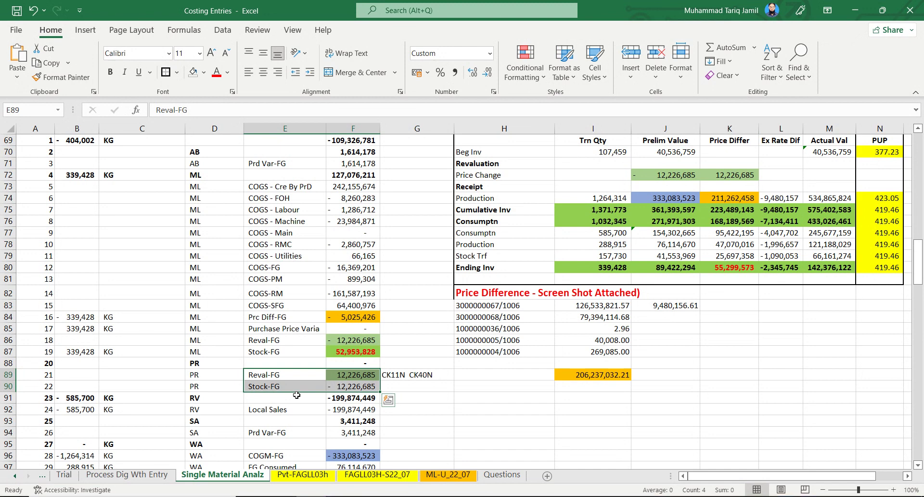
left_click_drag(282, 374, 417, 381)
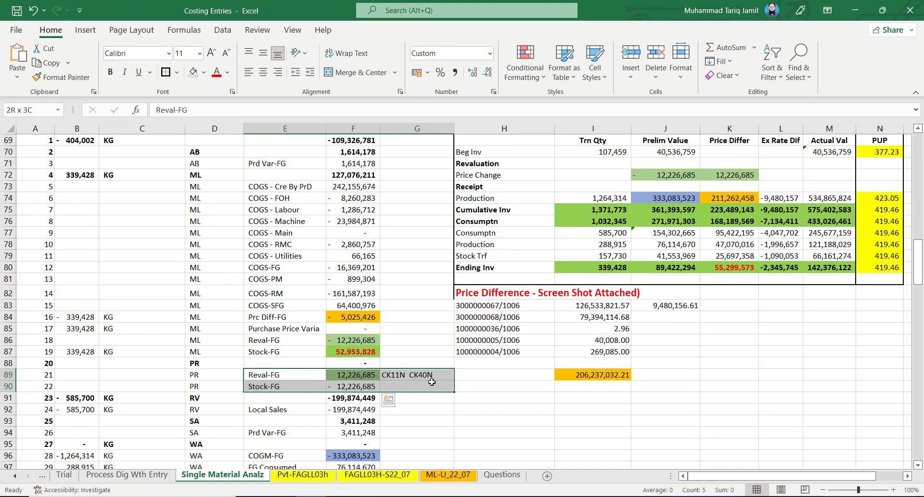
left_click_drag(244, 380, 315, 381)
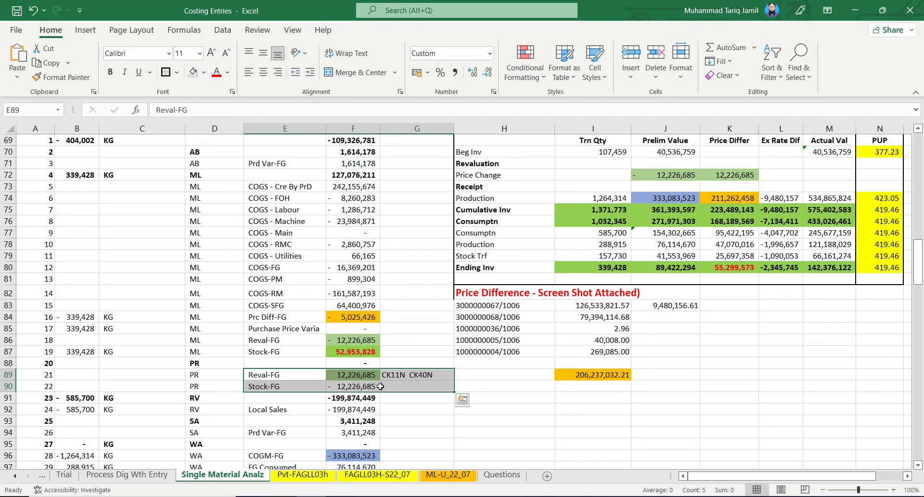
scroll(312, 377, "up", 2)
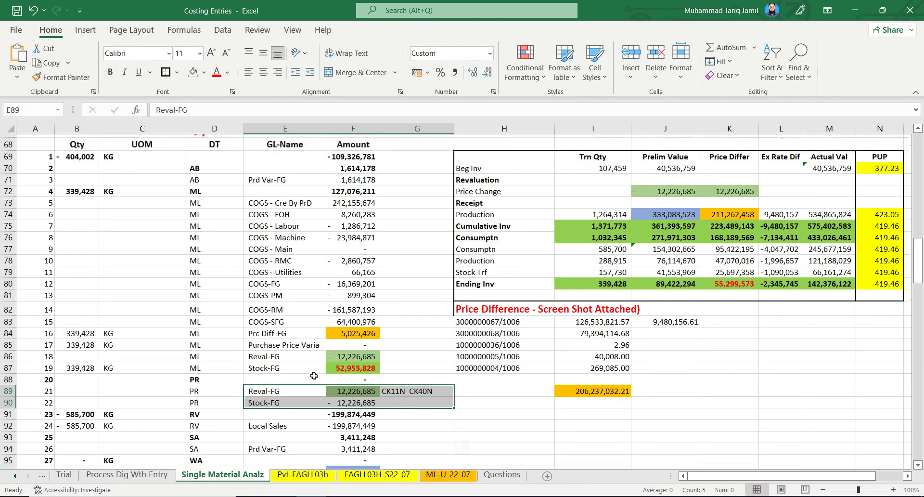
- Trace the Price Change preliminary value in the Jul-22 table to its Reval-FG source entry and compare it with the price analysis screenshot
scroll(375, 360, "up", 3)
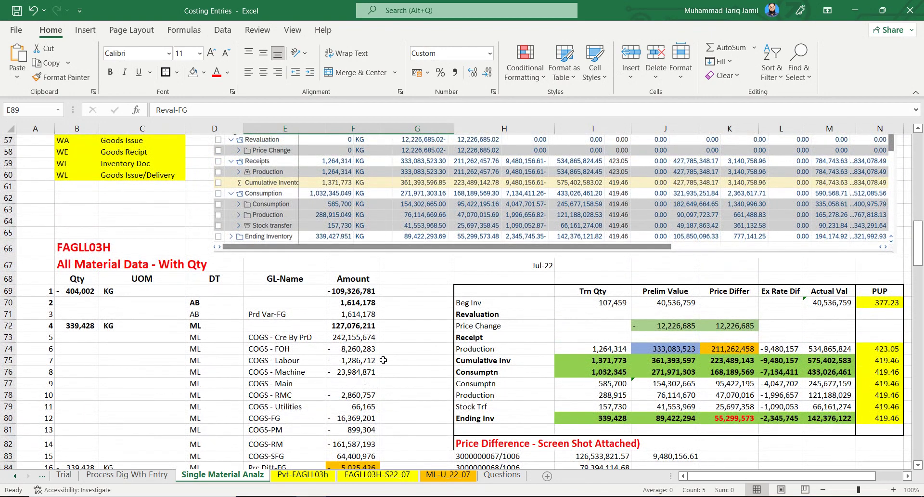
scroll(430, 351, "down", 2)
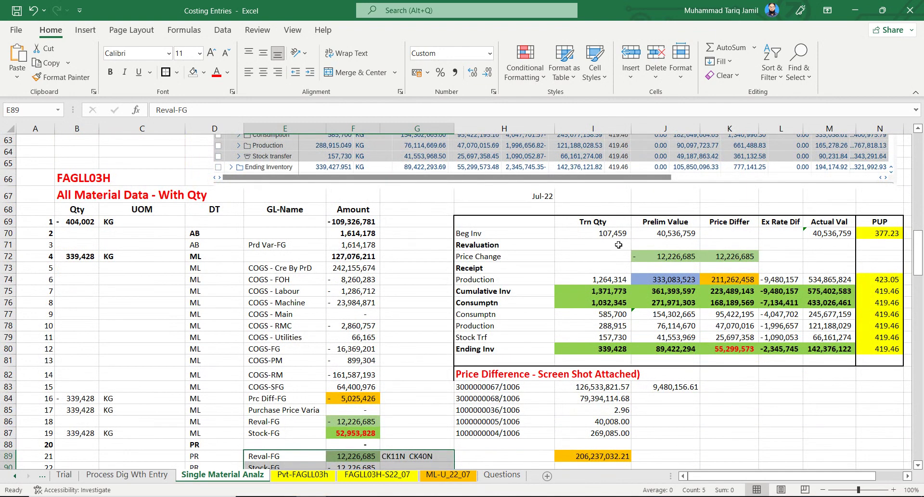
left_click(679, 253)
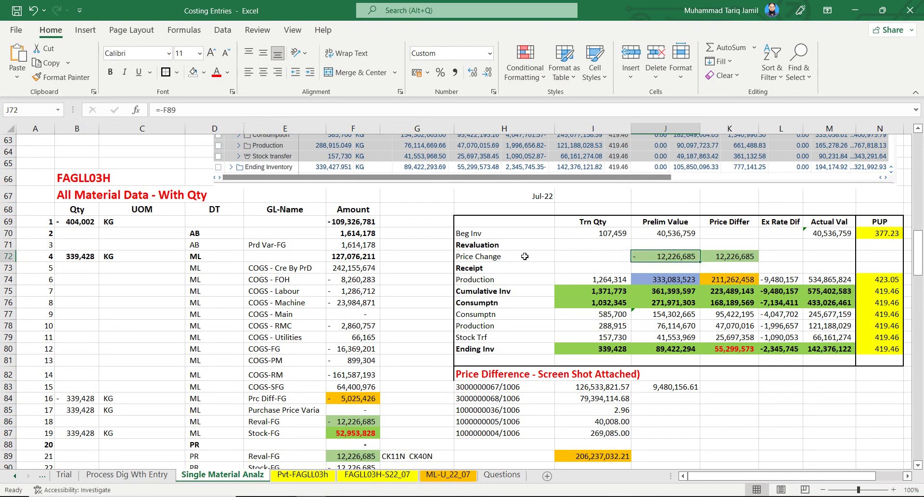
left_click_drag(525, 256, 646, 258)
scroll(415, 341, "down", 2)
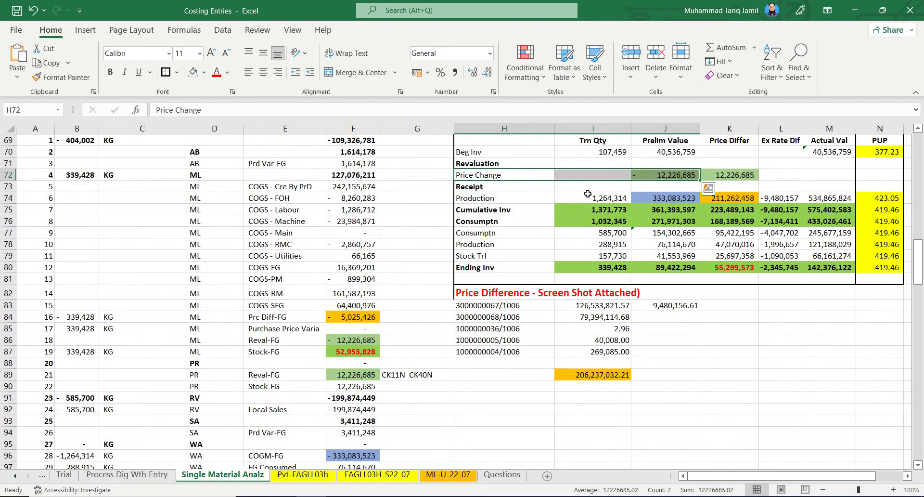
scroll(590, 197, "up", 1)
left_click_drag(671, 220, 612, 222)
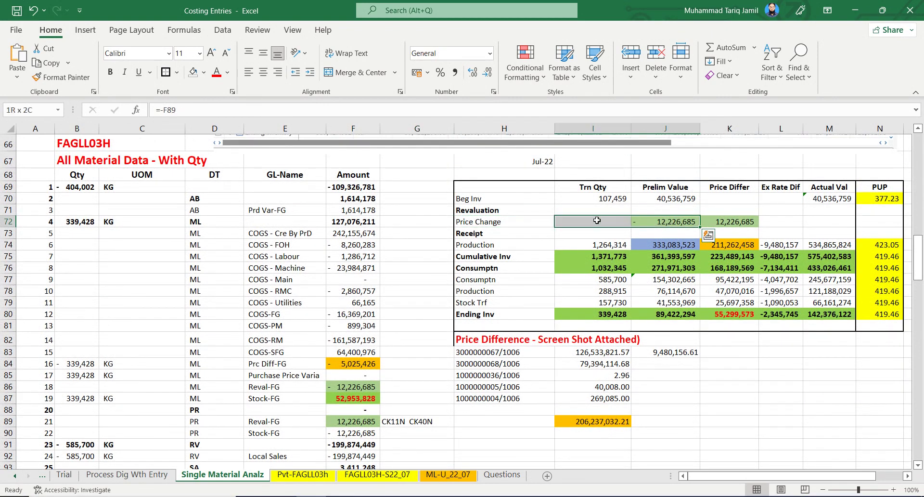
scroll(721, 249, "up", 2)
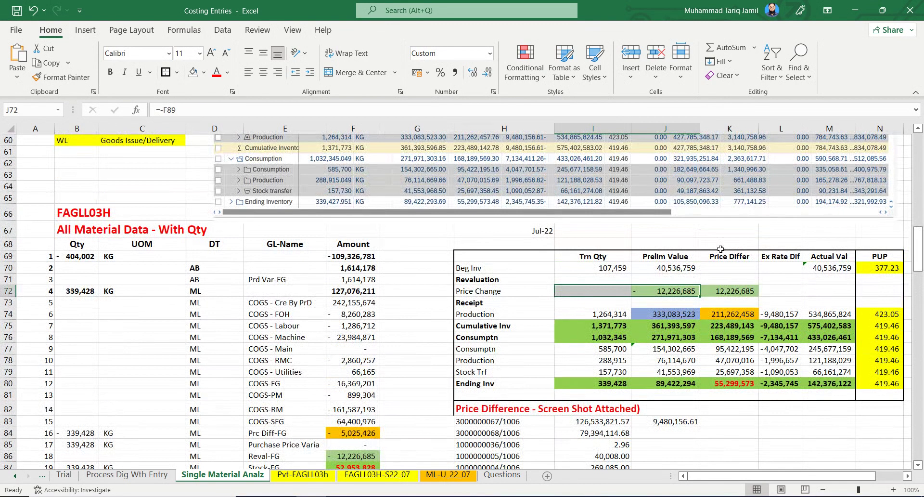
- Inspect the Actual Val formulas for Beg Inv and Production, including the preliminary value, price difference and exchange rate difference they sum
left_click(837, 268)
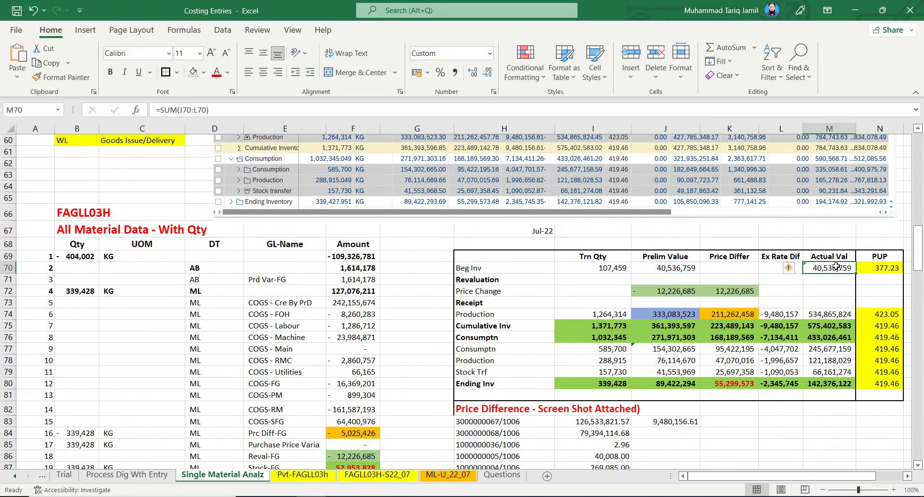
left_click_drag(838, 268, 830, 399)
left_click(828, 314)
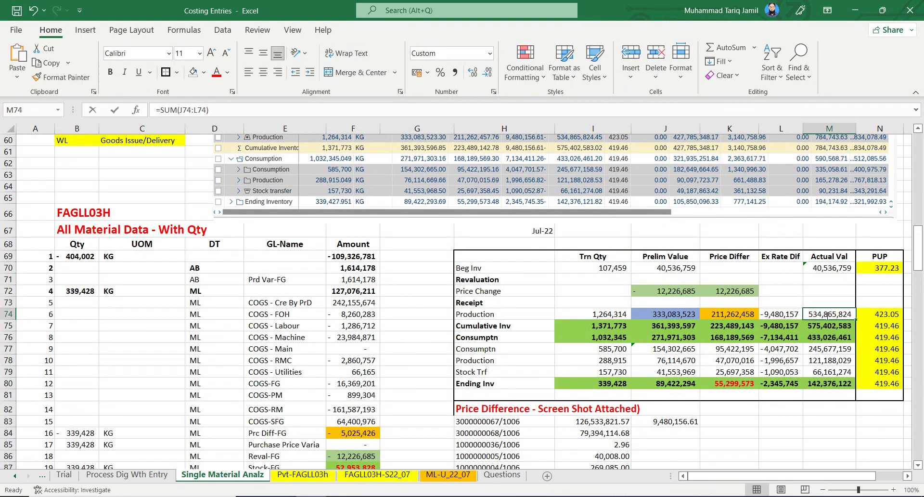
double_click(827, 314)
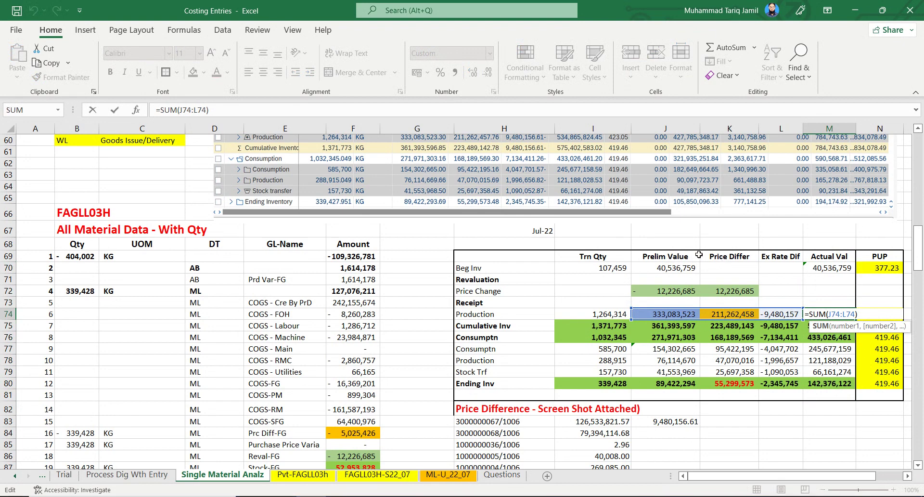
left_click(741, 256)
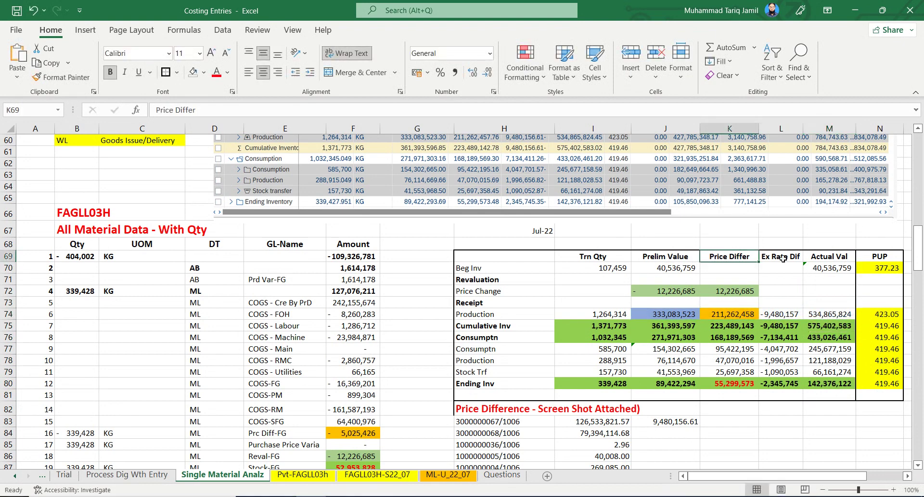
double_click(828, 314)
key("Escape")
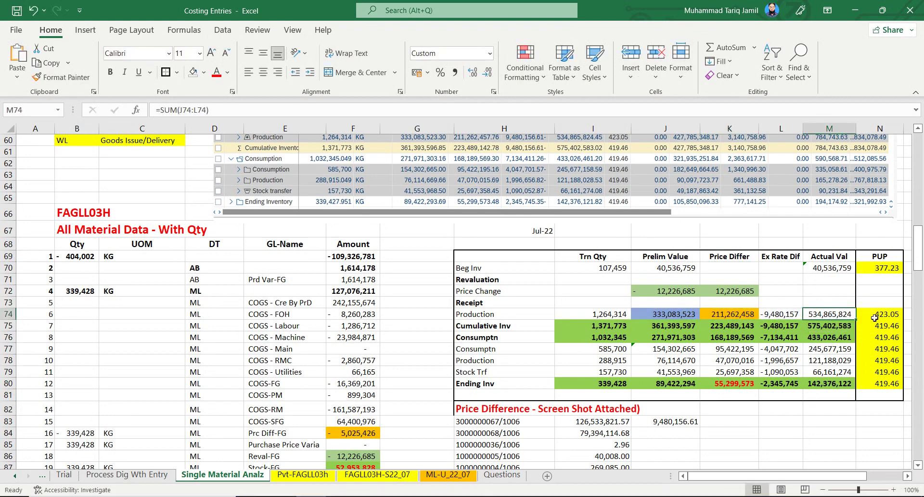
- Check the Beg Inv PUP formula =+M70/I70, which divides the actual value by the transaction quantity
left_click(885, 268)
type("=+M70/I70")
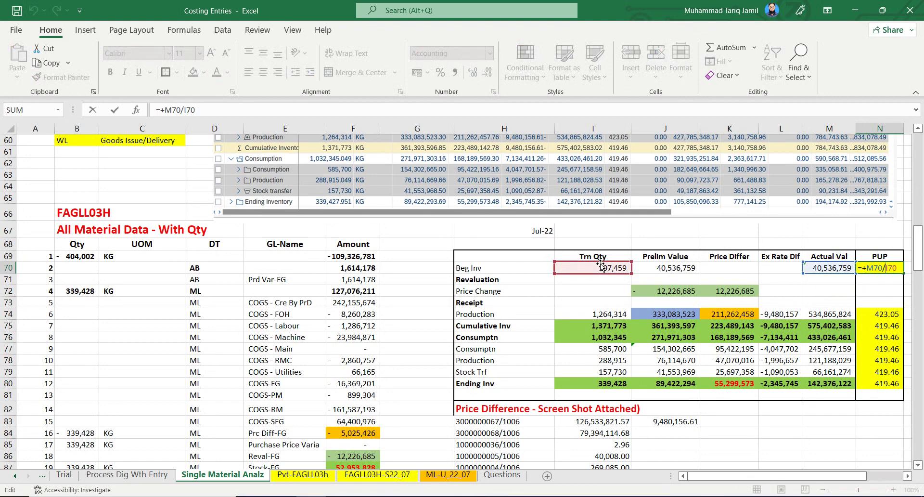
scroll(608, 260, "up", 1)
key("ctrl+Return")
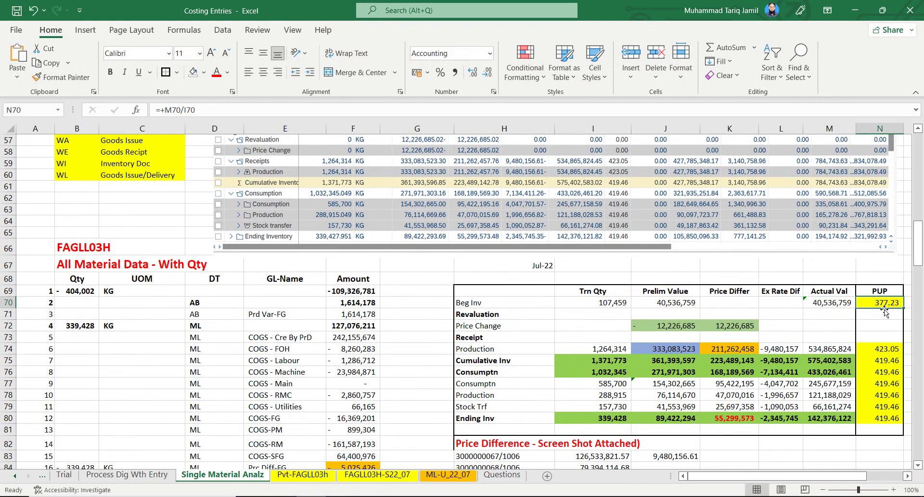
- Compare the Price Change row's preliminary value, price difference and PUP cells with the Revaluation lines in the CKM#N screenshot
scroll(828, 315, "up", 2)
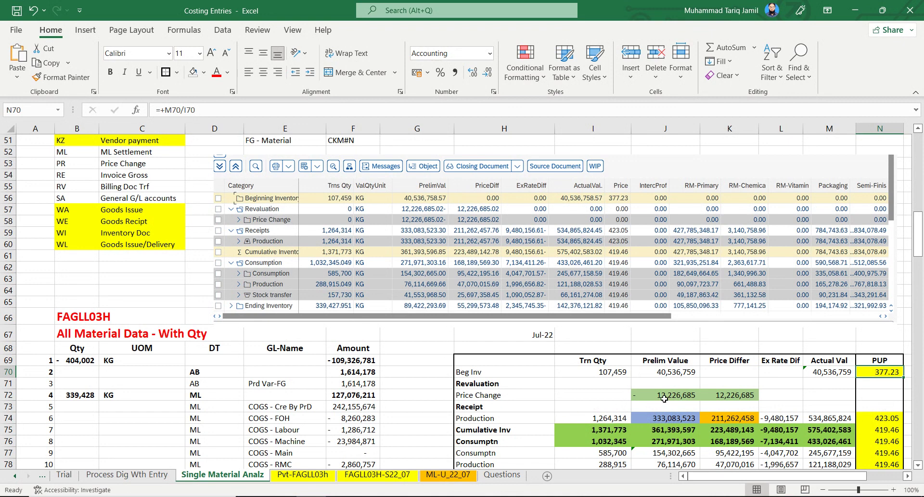
left_click_drag(665, 398, 750, 395)
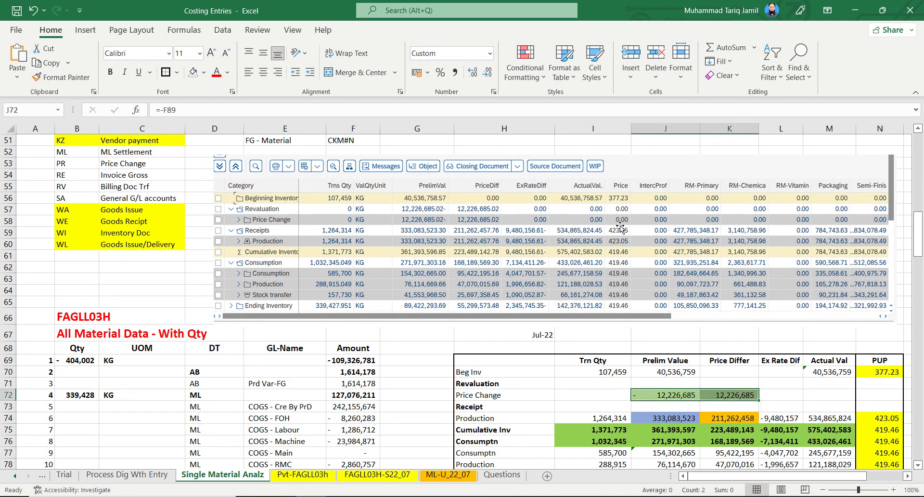
left_click(887, 397)
- Trace the Production transaction quantity in the Receipt section to its source quantity in cell B96
left_click(524, 409)
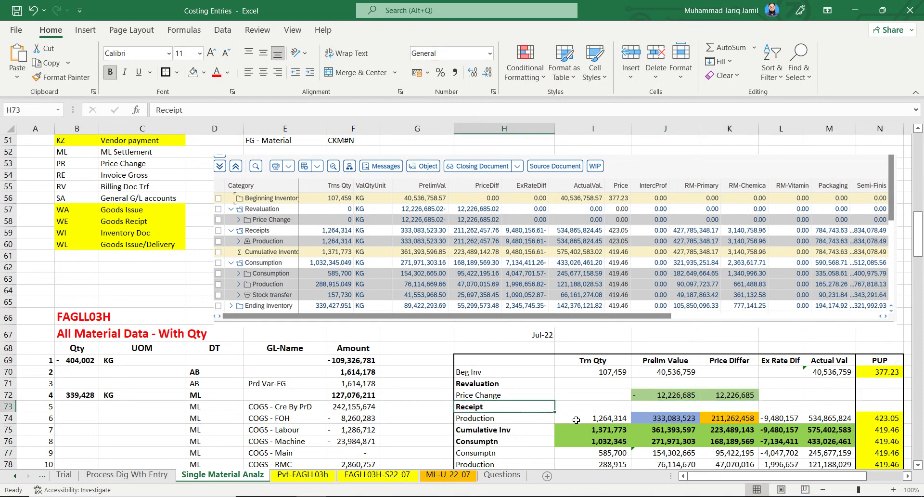
left_click(586, 419)
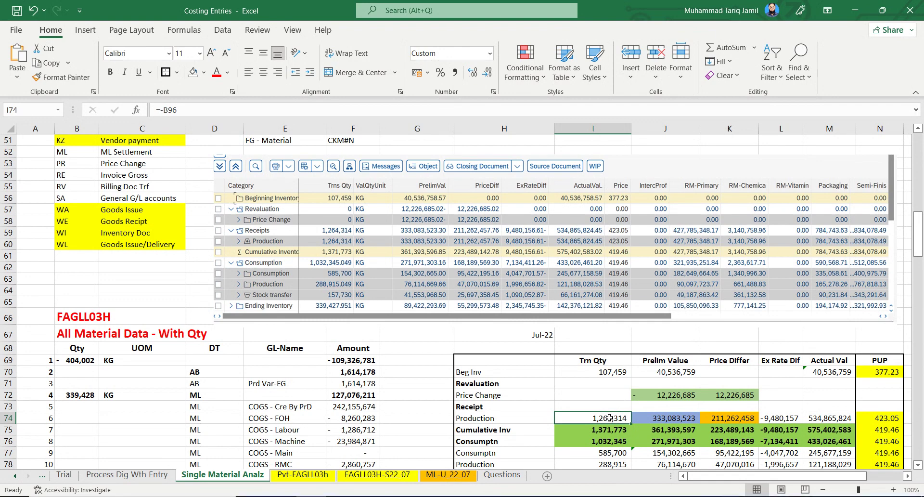
key("ctrl+bracketleft")
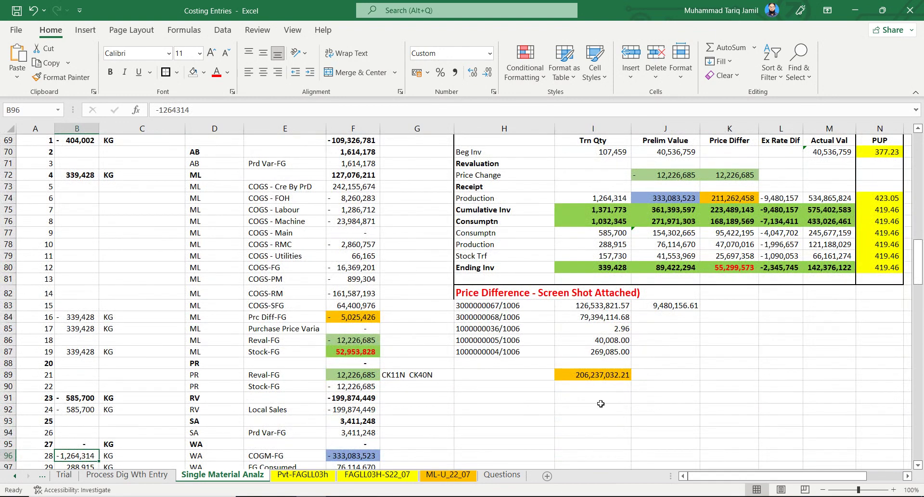
left_click(588, 196)
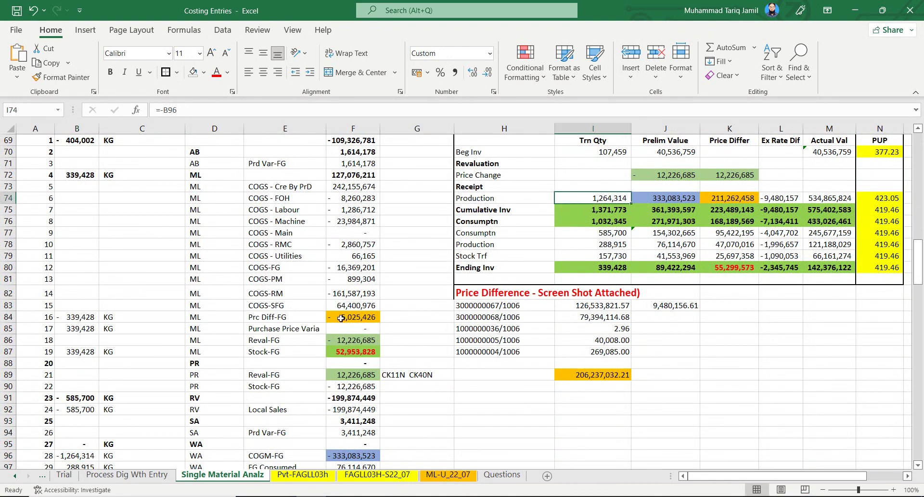
left_click(73, 456)
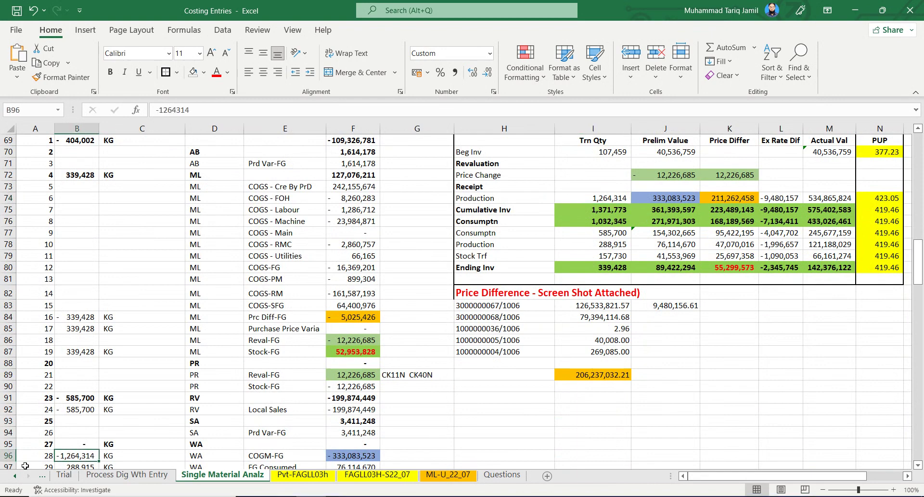
- Examine the WA COGM-FG entry in row 96 and match its quantity and amount to the Production receipt row
scroll(152, 408, "down", 3)
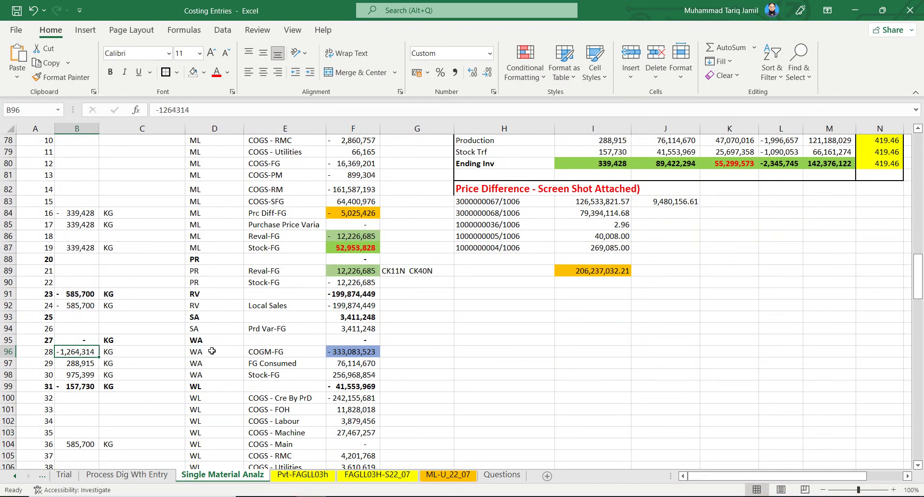
left_click_drag(354, 352, 77, 352)
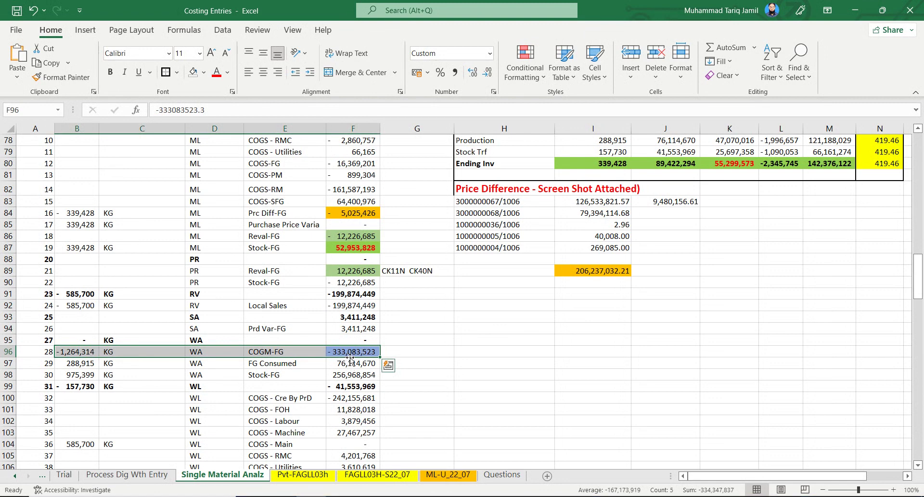
scroll(351, 358, "up", 2)
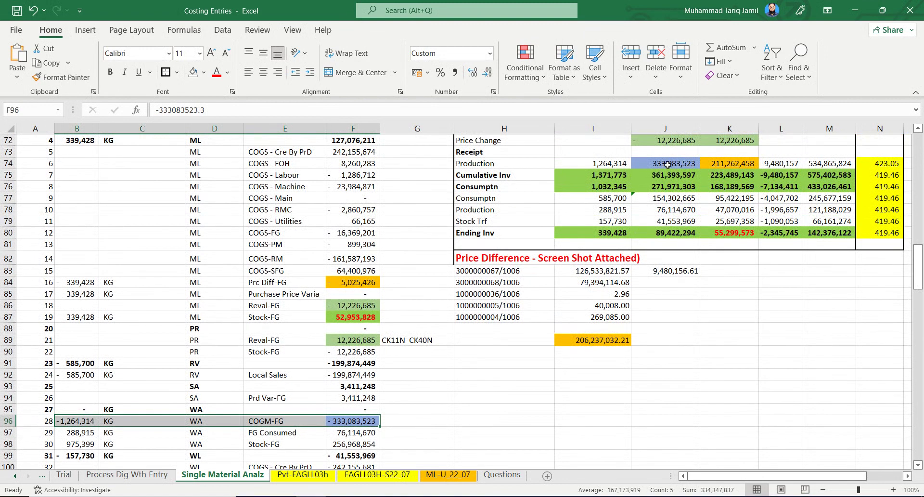
left_click(667, 164)
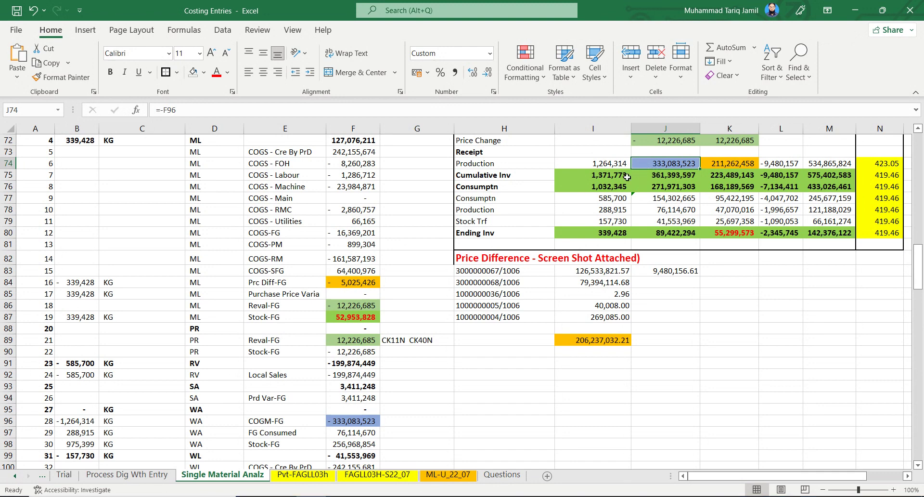
left_click_drag(618, 163, 670, 163)
scroll(731, 257, "up", 2)
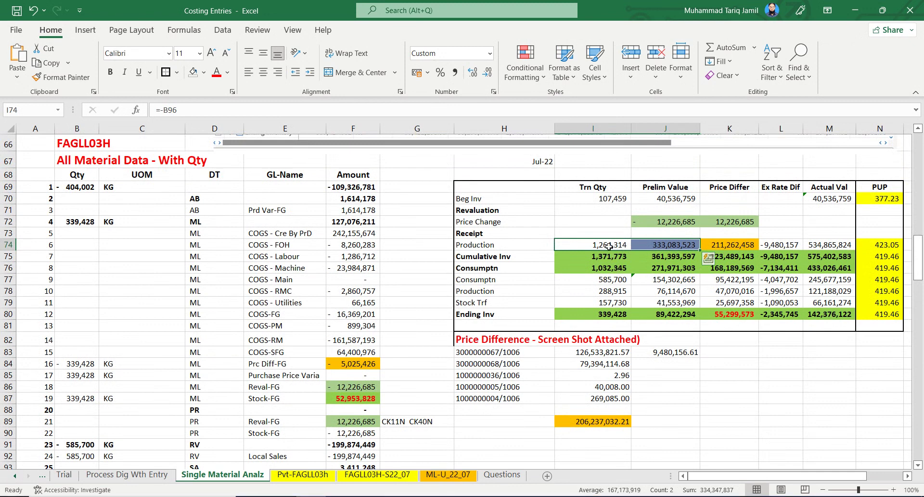
left_click_drag(610, 245, 687, 249)
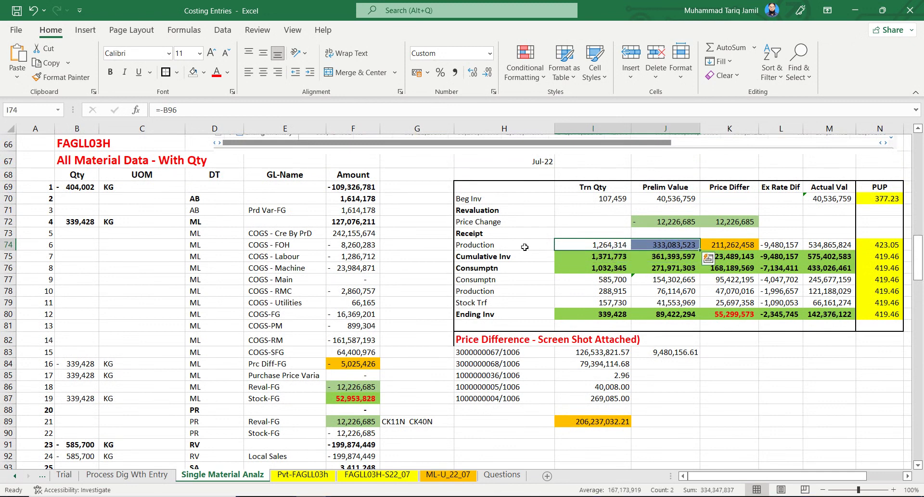
scroll(549, 248, "up", 1)
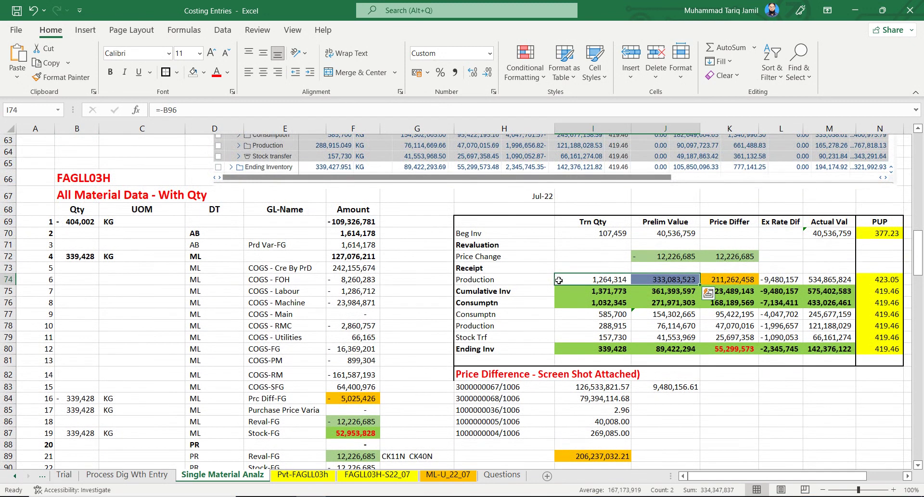
left_click_drag(576, 282, 607, 281)
- Find the ML Prc Diff-FG entry and its amount in the July - 22 Entry list
scroll(236, 456, "down", 5)
scroll(238, 443, "up", 17)
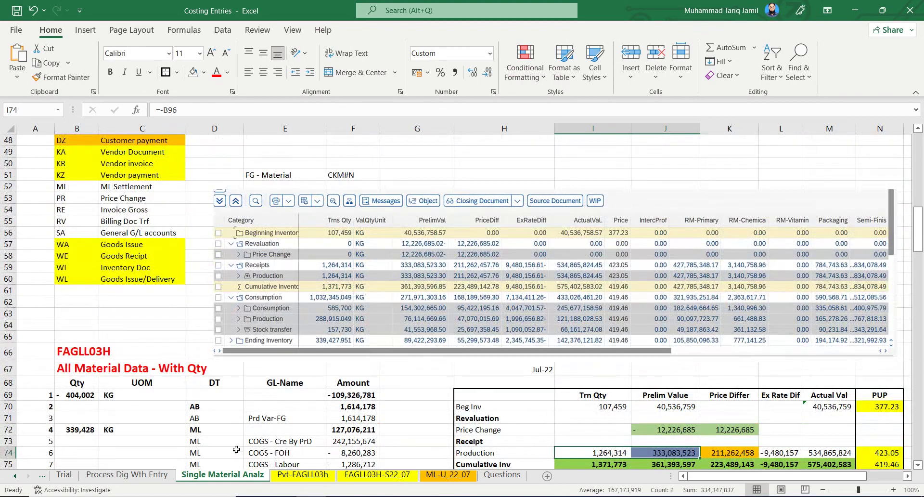
scroll(239, 430, "up", 9)
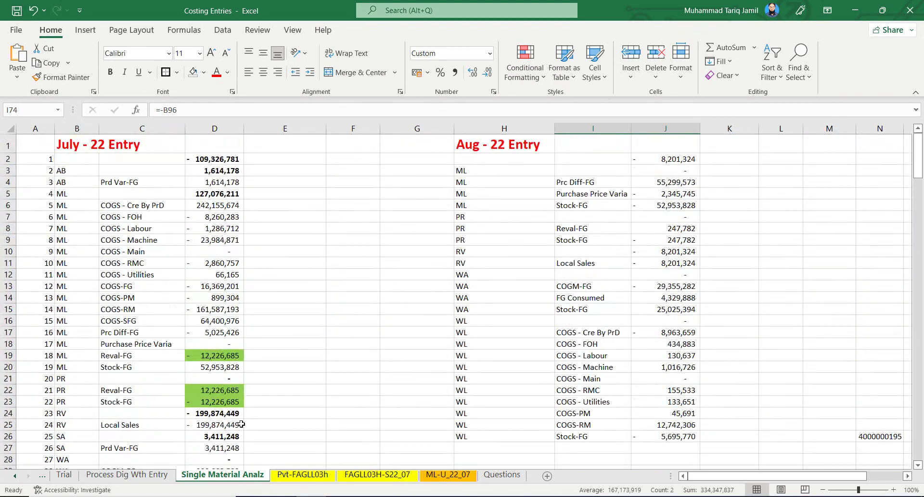
scroll(218, 361, "down", 2)
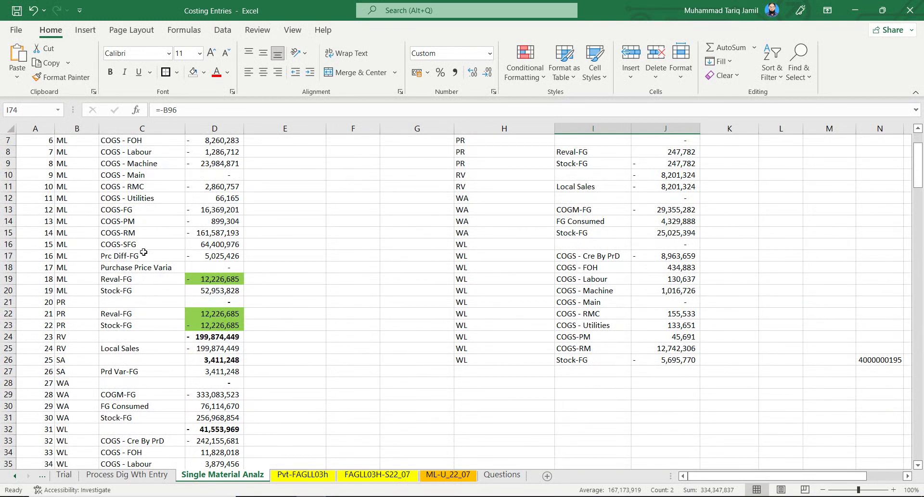
mouse_move(177, 267)
left_mouse_down()
mouse_move(217, 267)
mouse_move(161, 267)
left_mouse_up()
left_click_drag(230, 257, 164, 257)
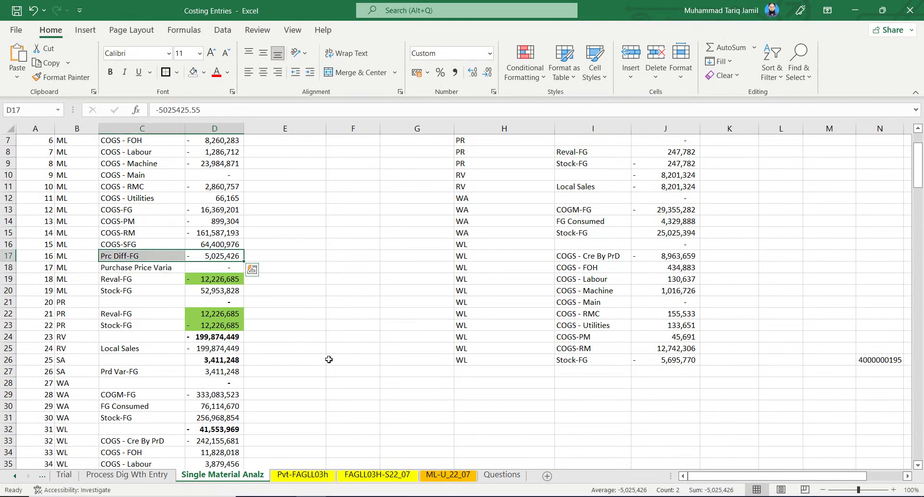
- Inspect the Production price difference formula in K74 and the order numbers in H83:H87 under the Price Difference heading
scroll(330, 304, "down", 12)
scroll(638, 359, "down", 5)
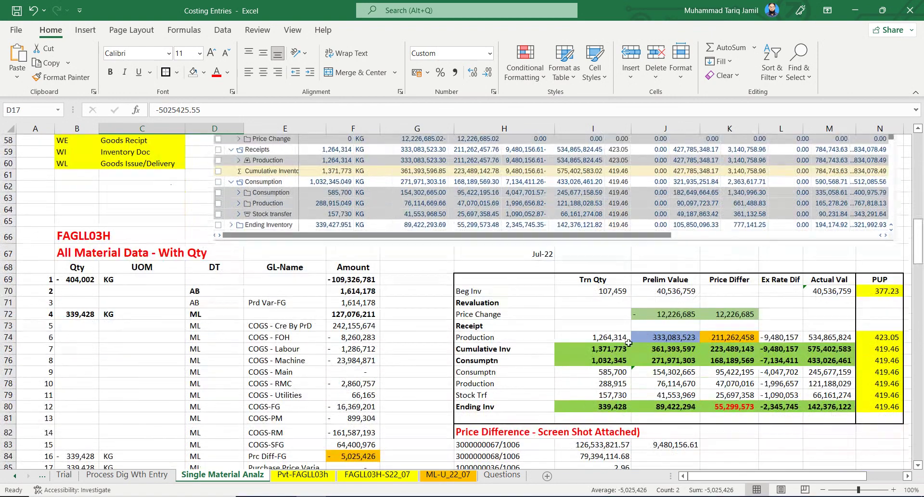
left_click(723, 336)
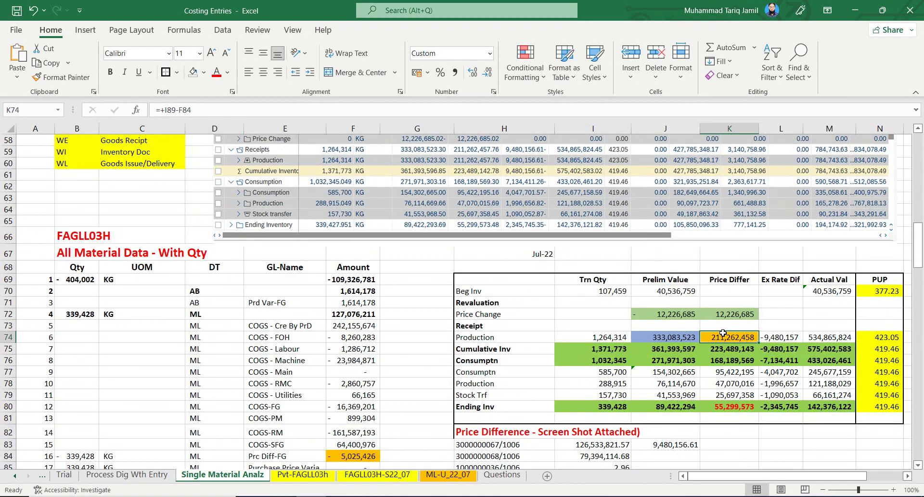
mouse_move(723, 333)
left_mouse_down()
mouse_move(727, 280)
mouse_move(733, 338)
left_mouse_up()
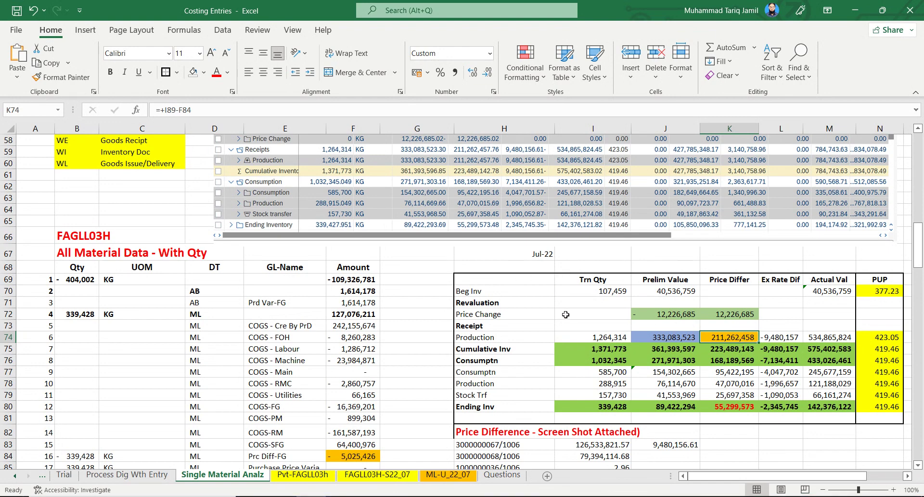
scroll(566, 315, "down", 2)
left_click_drag(501, 375, 517, 412)
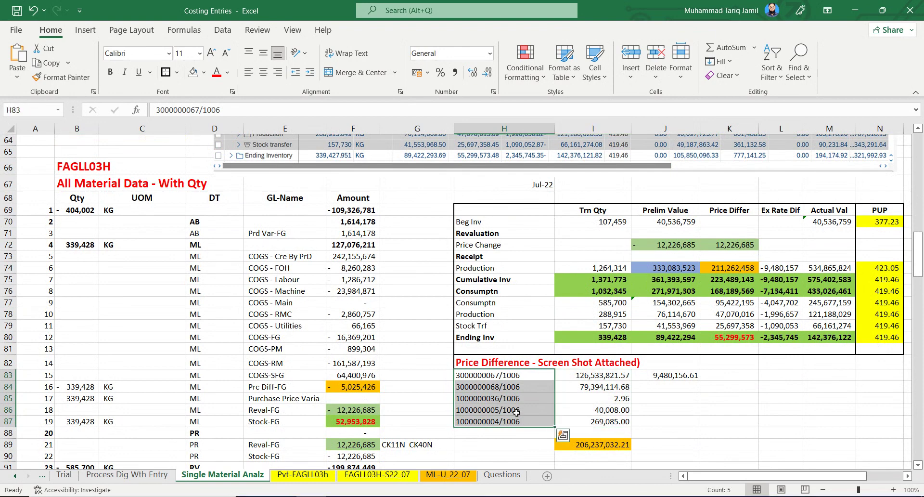
- Compare the CKM#N Production receipt row with the Production breakdown in the "Main Price Differ" screenshot below the ledger data
scroll(511, 369, "up", 4)
scroll(434, 313, "down", 4)
scroll(387, 265, "up", 6)
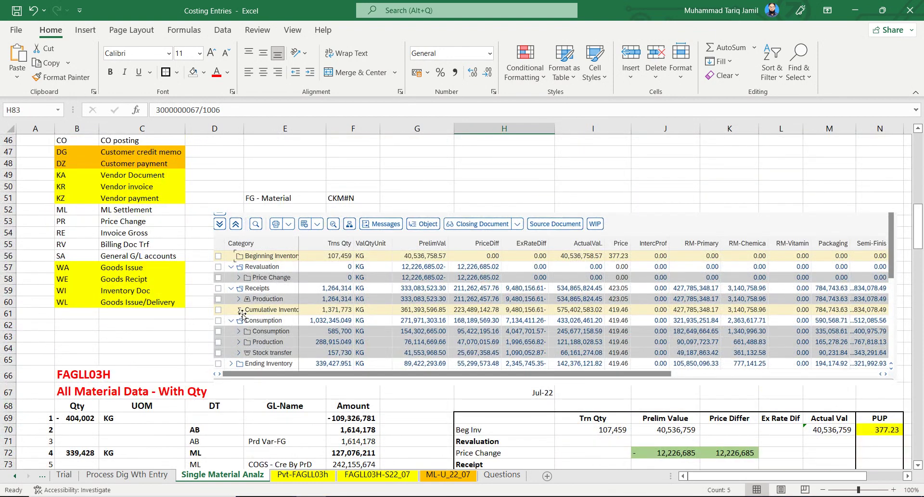
scroll(242, 314, "down", 20)
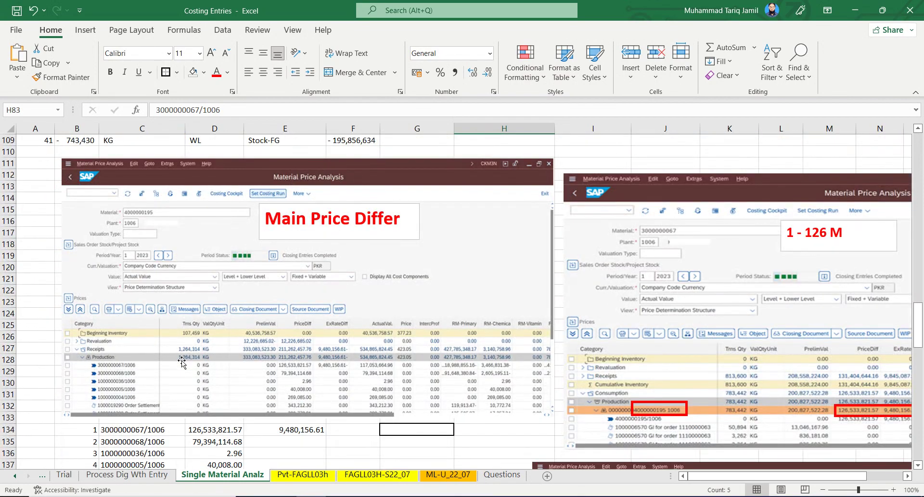
scroll(201, 364, "up", 20)
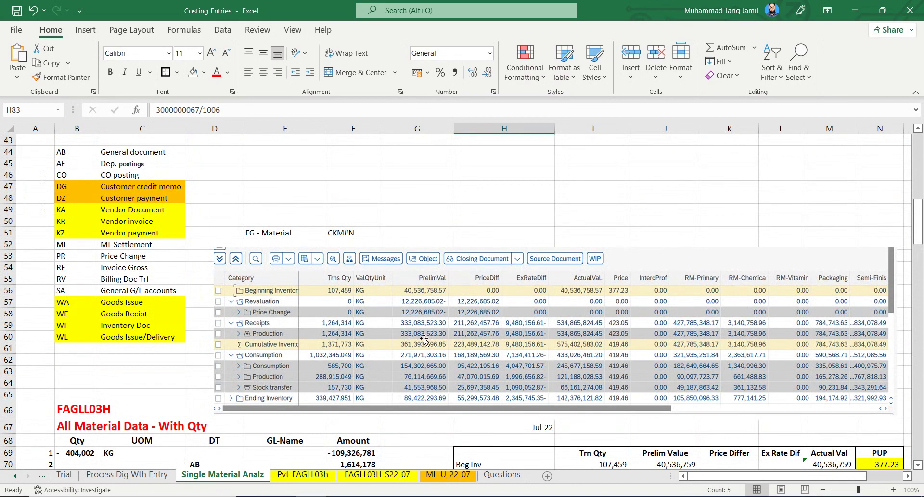
scroll(301, 398, "down", 6)
scroll(301, 399, "down", 16)
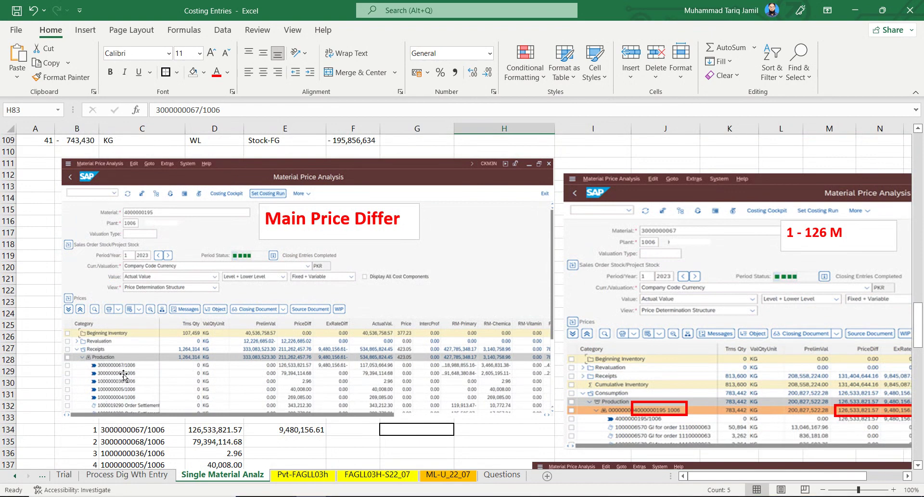
- Review the five-item list in C134:E140 and match item 1 to the "Main Price Differ" and "1 - 126 M" screenshots
scroll(124, 376, "down", 4)
left_click_drag(136, 289, 311, 357)
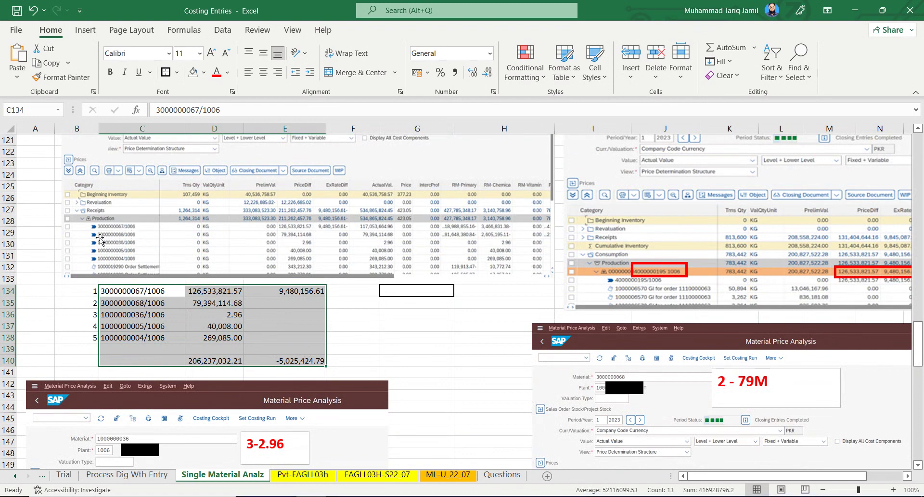
left_click(116, 292)
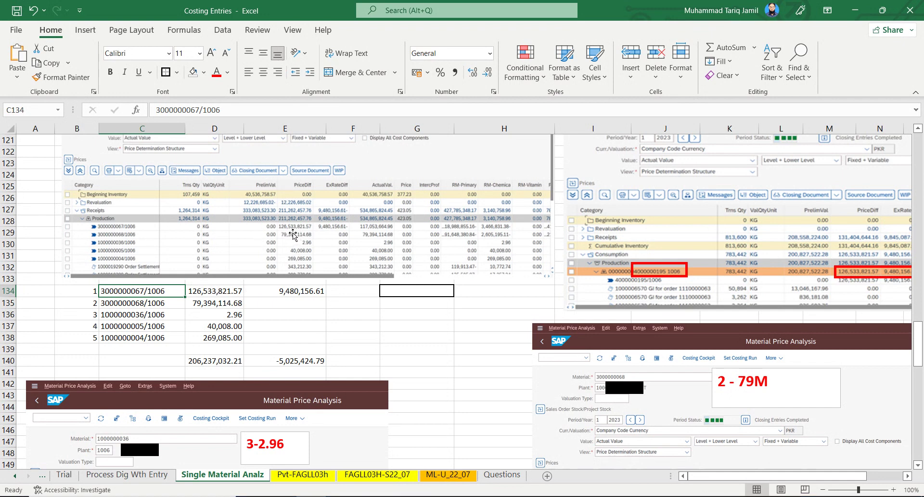
left_click(236, 295)
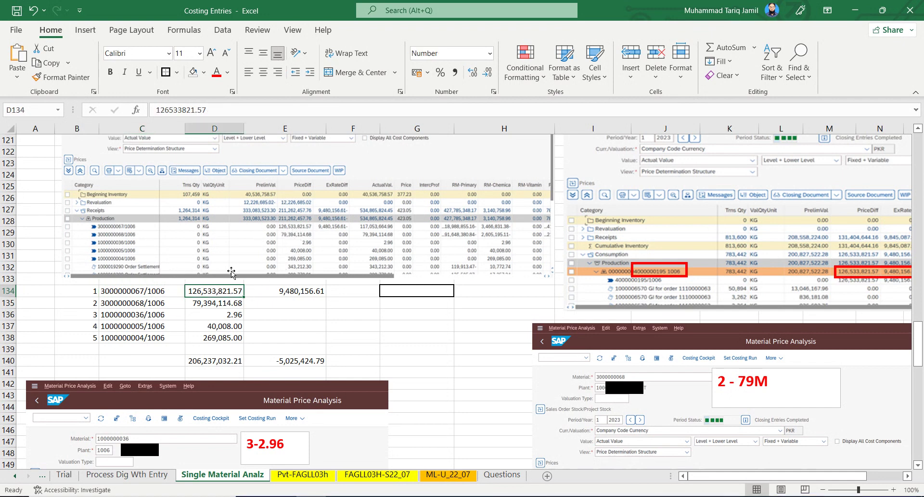
left_click(159, 290)
scroll(714, 253, "up", 1)
scroll(661, 273, "up", 3)
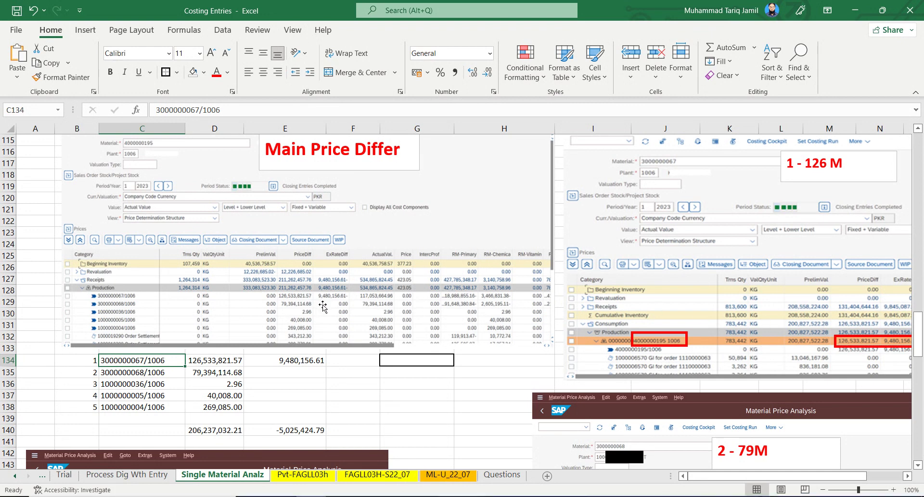
left_click(295, 297)
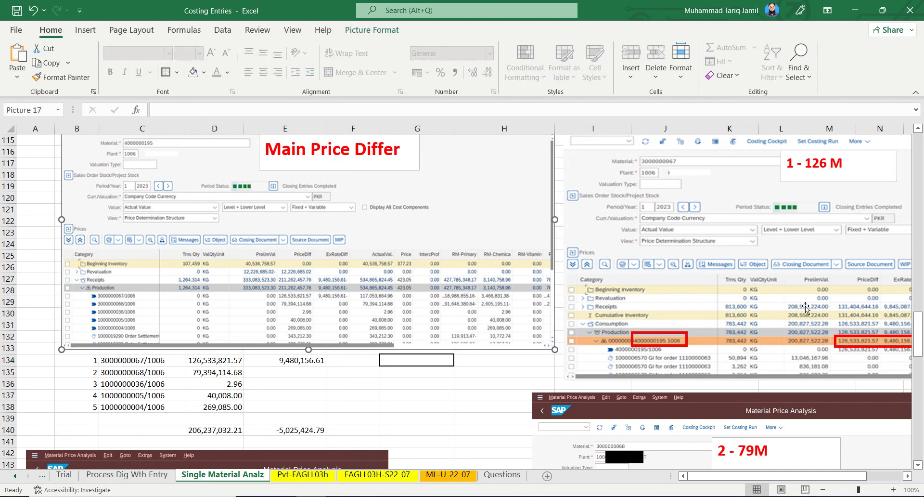
- Match item 2 in C135:D135 to the highlighted price difference in the "2 - 79M" screenshot
left_click_drag(147, 373, 214, 373)
scroll(457, 364, "down", 4)
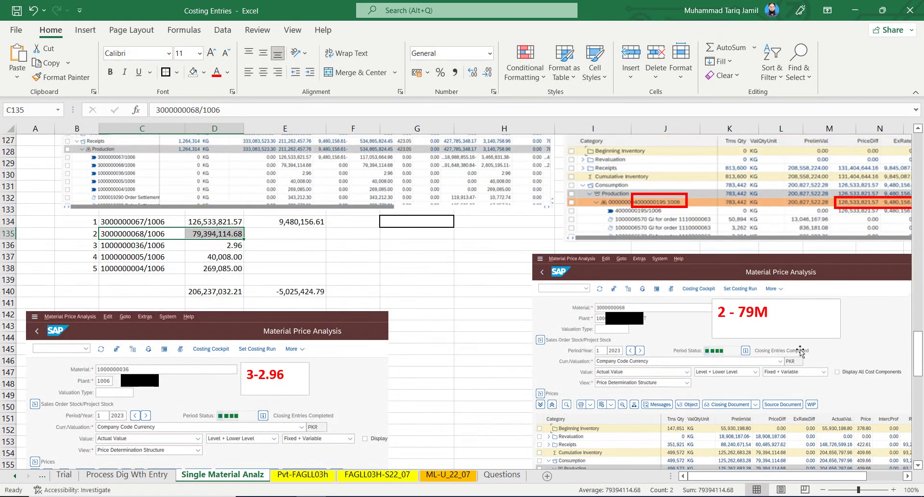
scroll(801, 352, "down", 2)
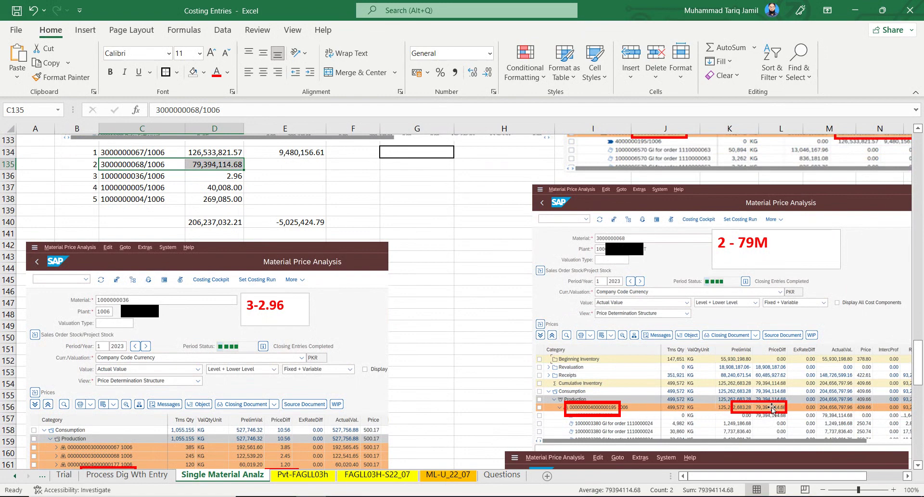
scroll(369, 256, "up", 4)
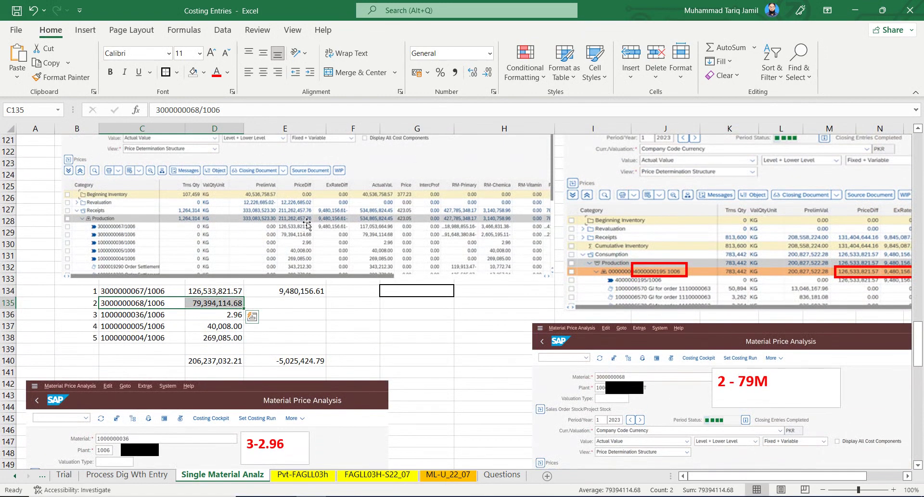
- Trace the third Production item from the "Main Price Differ" screenshot to the highlighted row in the "3-2.96" screenshot
left_click(303, 241)
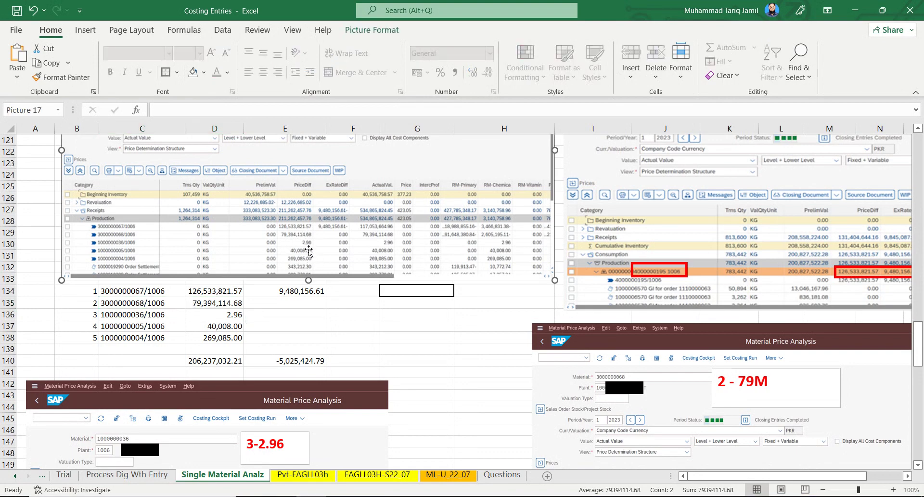
scroll(284, 325, "down", 3)
scroll(262, 347, "down", 2)
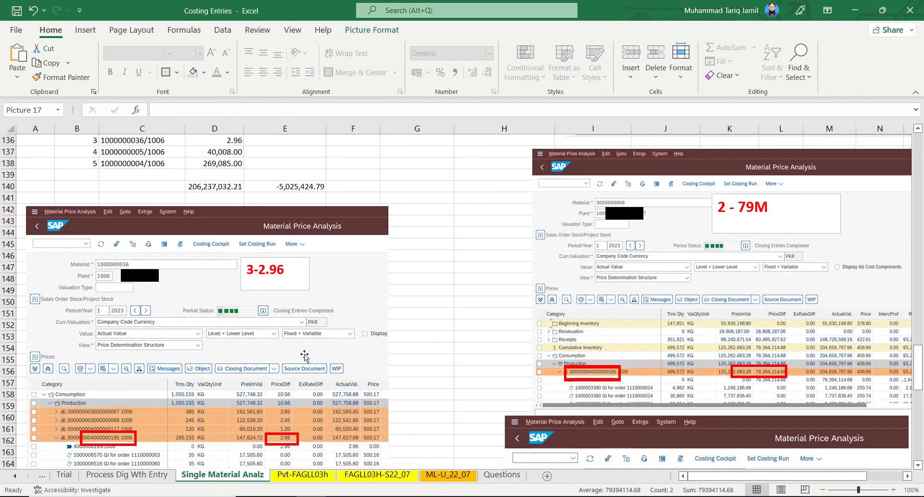
- Match item 4 in B137:D137 to the highlighted price difference in the "4 - 40K" screenshot
left_click_drag(87, 151, 201, 150)
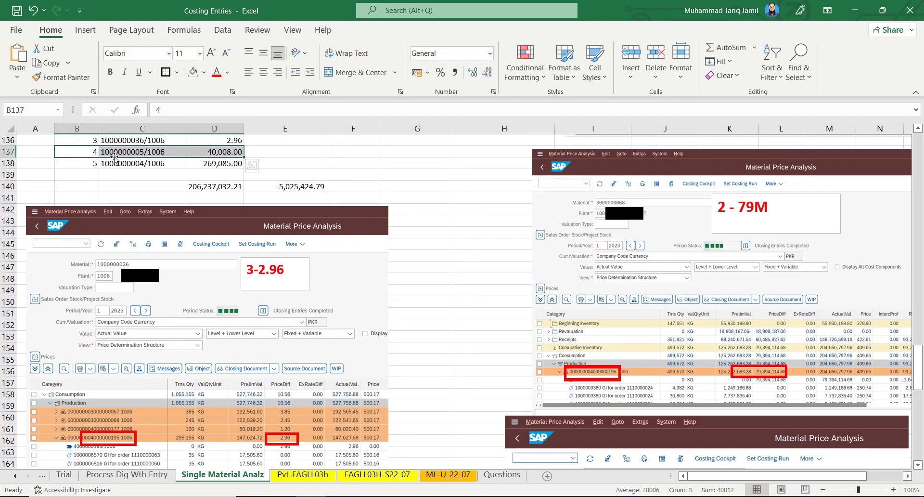
scroll(498, 326, "down", 4)
scroll(618, 337, "down", 2)
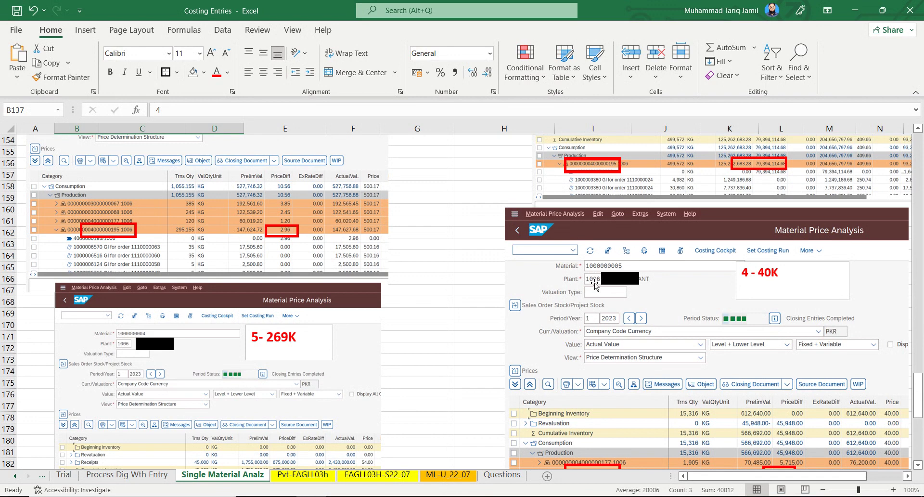
scroll(608, 337, "down", 1)
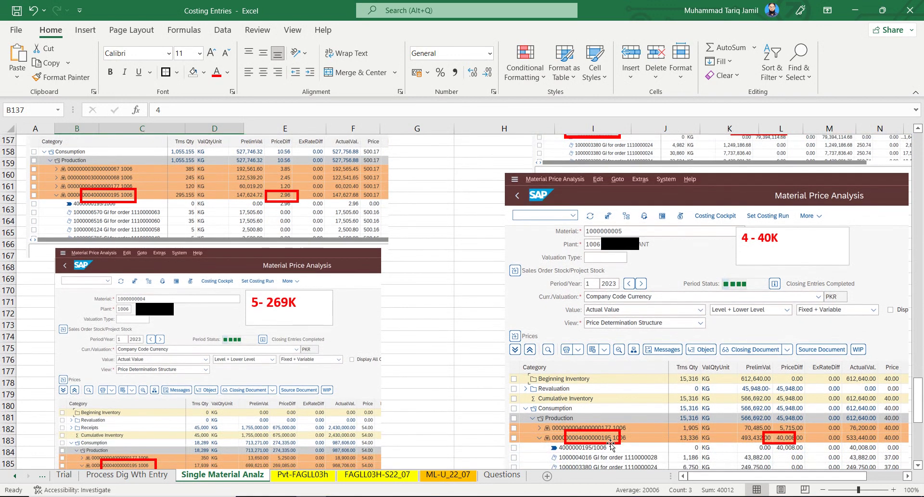
left_click(789, 436)
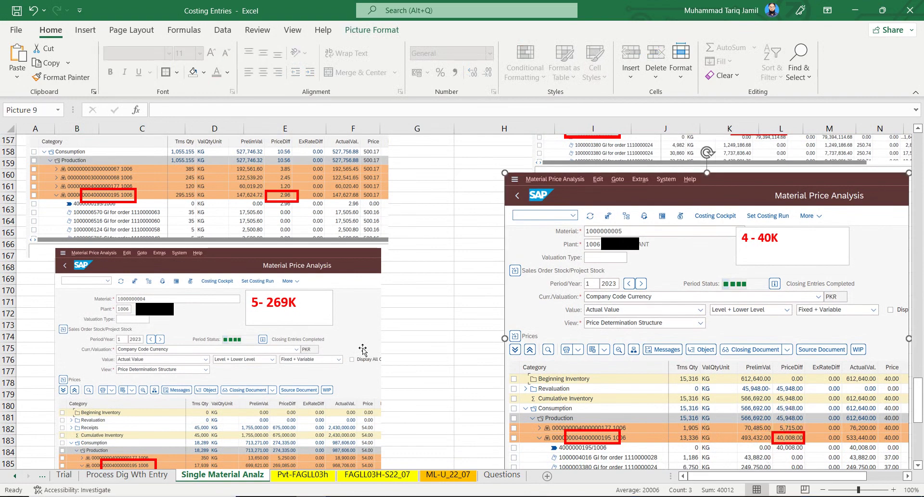
- Trace the fifth Production item from the list to the highlighted row in the "5- 269K" screenshot
scroll(337, 328, "up", 4)
scroll(311, 308, "up", 7)
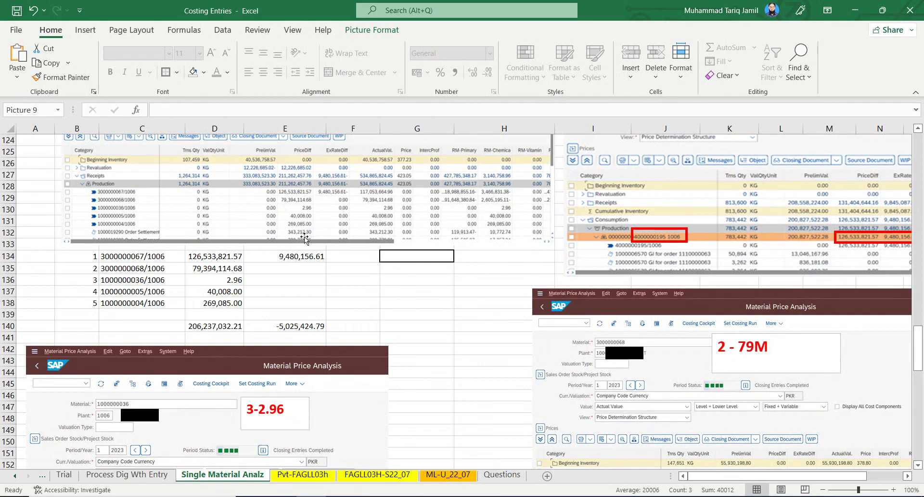
scroll(305, 236, "down", 13)
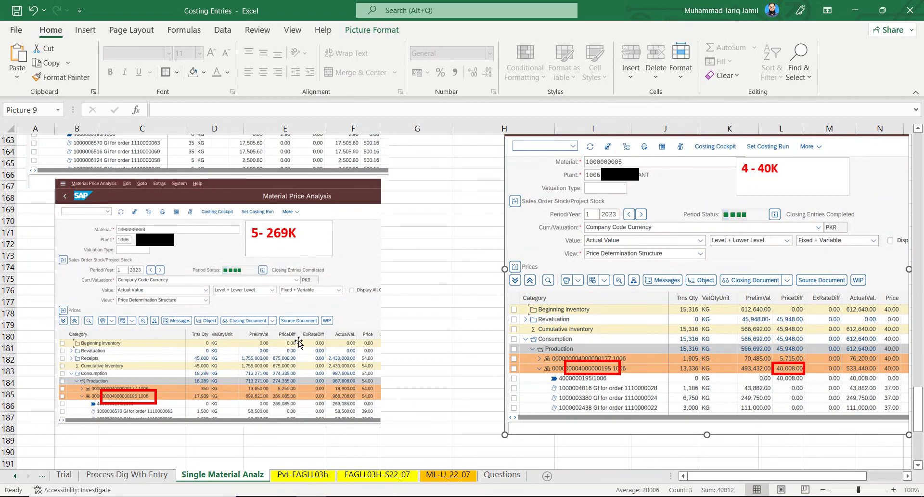
- Match the exchange rate difference in J83 to the Ex Rate Dif column and the CKM#N Production receipt row
scroll(298, 340, "up", 10)
scroll(312, 339, "up", 20)
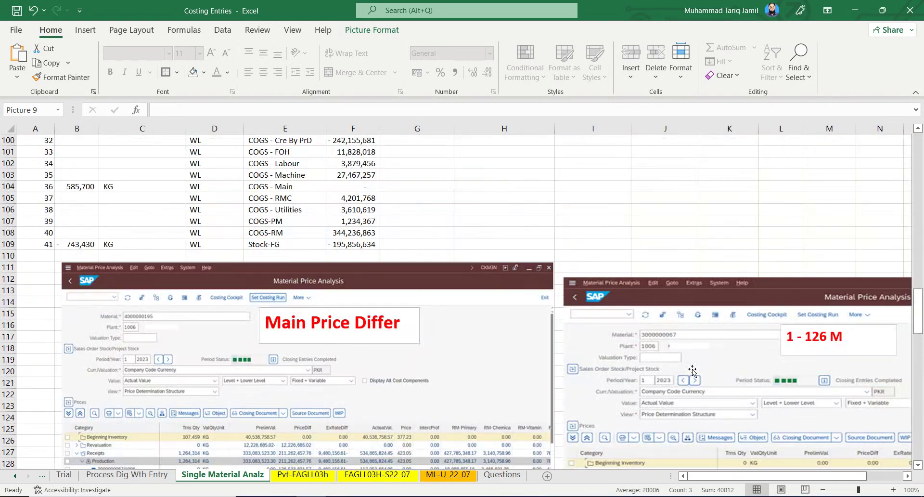
left_click(687, 261)
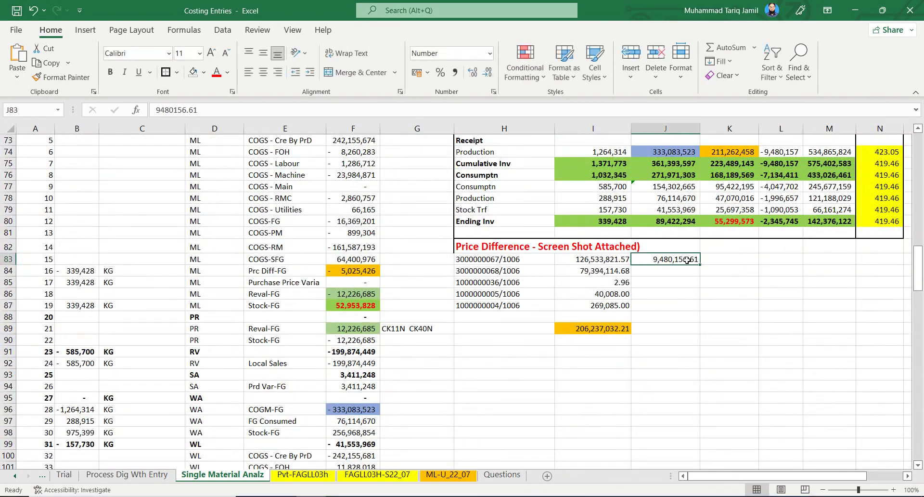
scroll(684, 260, "up", 6)
scroll(680, 194, "down", 1)
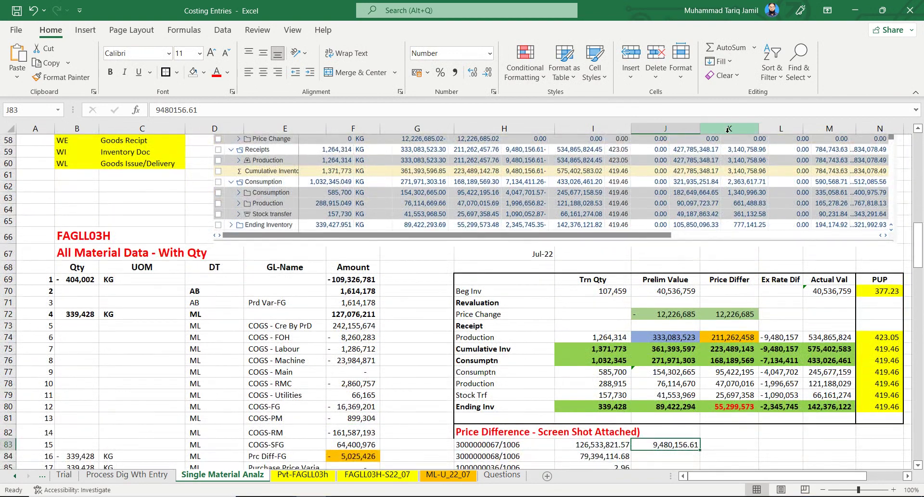
scroll(680, 193, "up", 2)
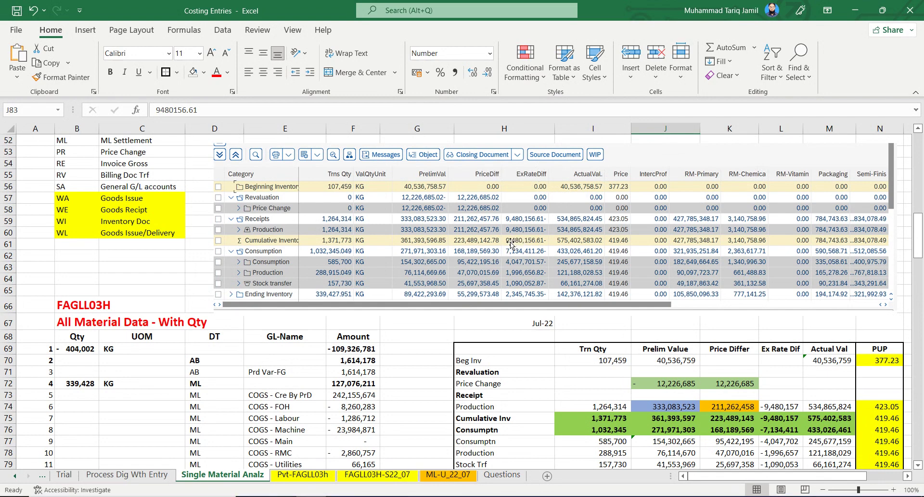
- Find the source of the exchange rate difference in the ExRateDiff column of the "1 - 126 M" screenshot
scroll(495, 308, "down", 8)
scroll(271, 322, "down", 7)
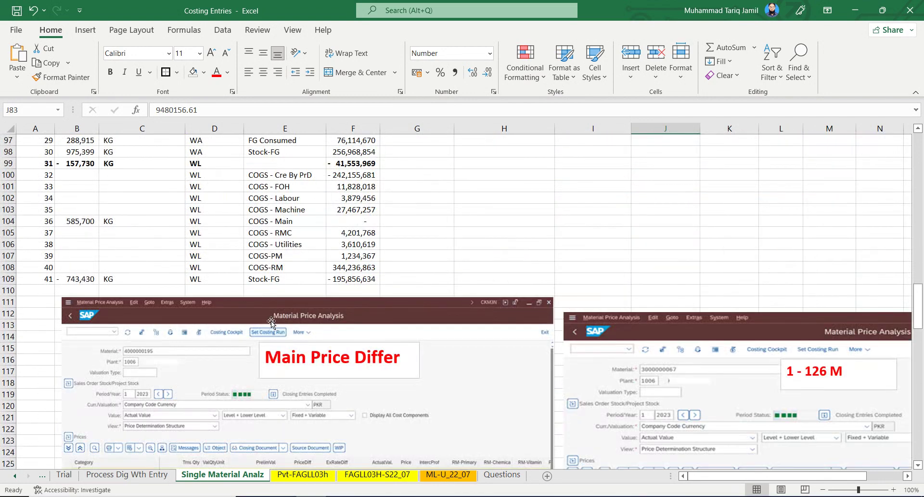
scroll(271, 322, "down", 5)
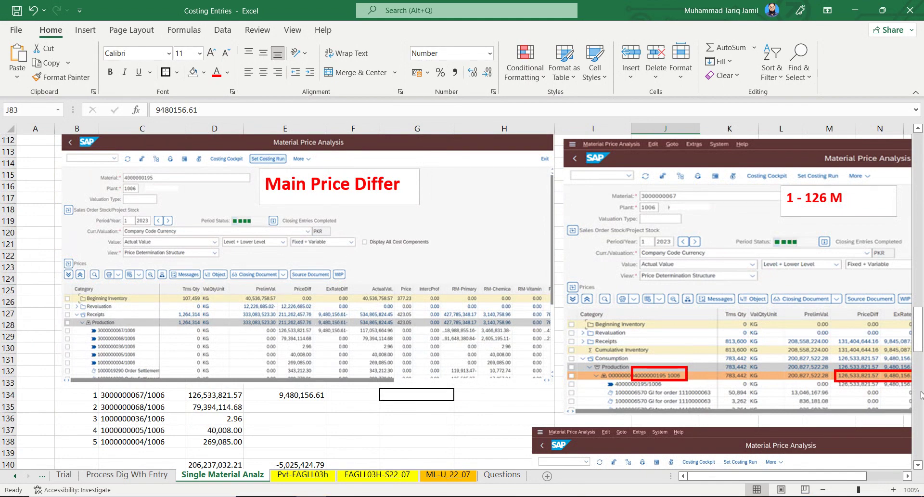
left_click_drag(814, 477, 838, 476)
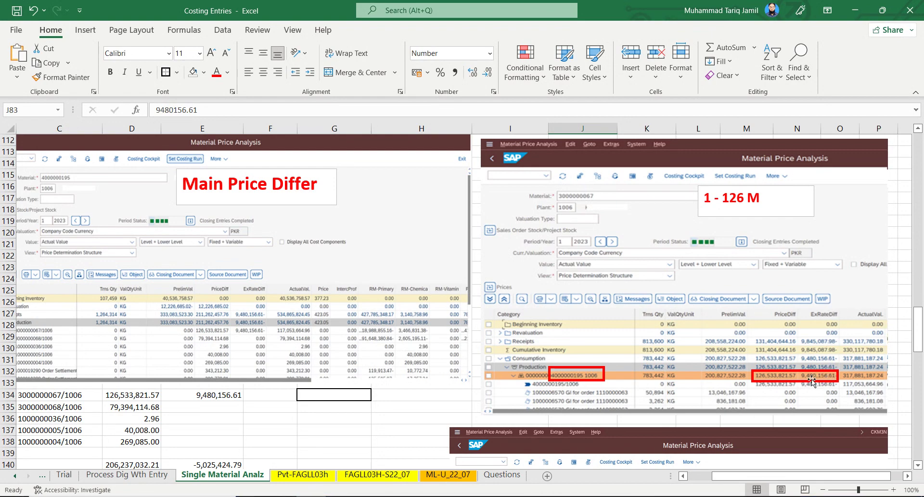
- Inspect the Production price difference formula in K74 and trace its references to I89 and F84
scroll(812, 380, "up", 20)
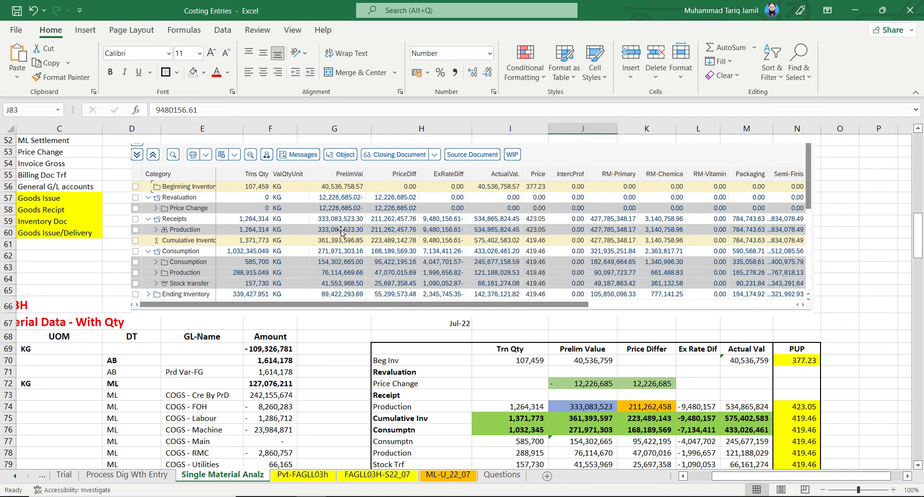
scroll(542, 378, "down", 3)
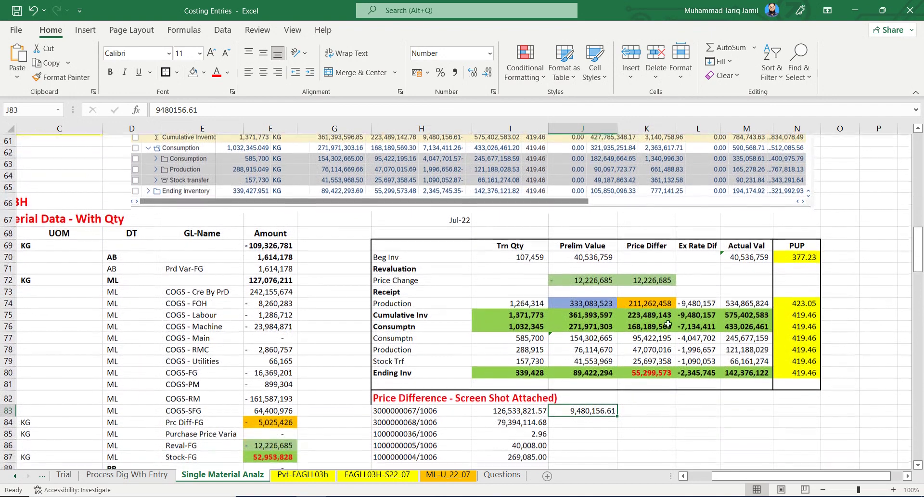
double_click(647, 303)
key("Escape")
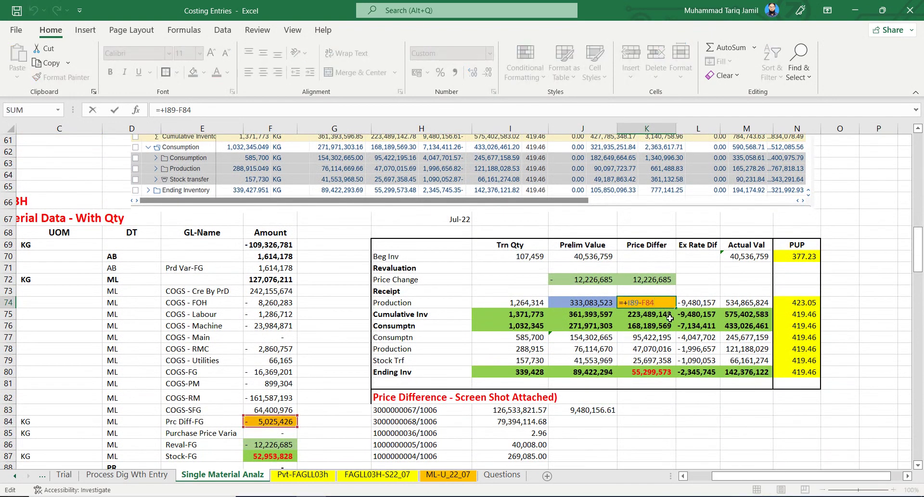
scroll(641, 311, "up", 3)
scroll(641, 311, "up", 1)
scroll(645, 289, "down", 5)
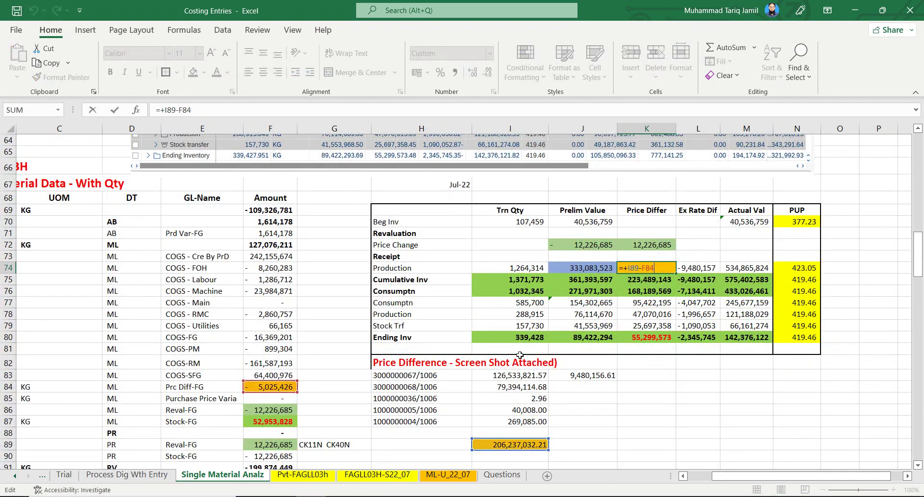
scroll(653, 266, "down", 2)
left_click(524, 293)
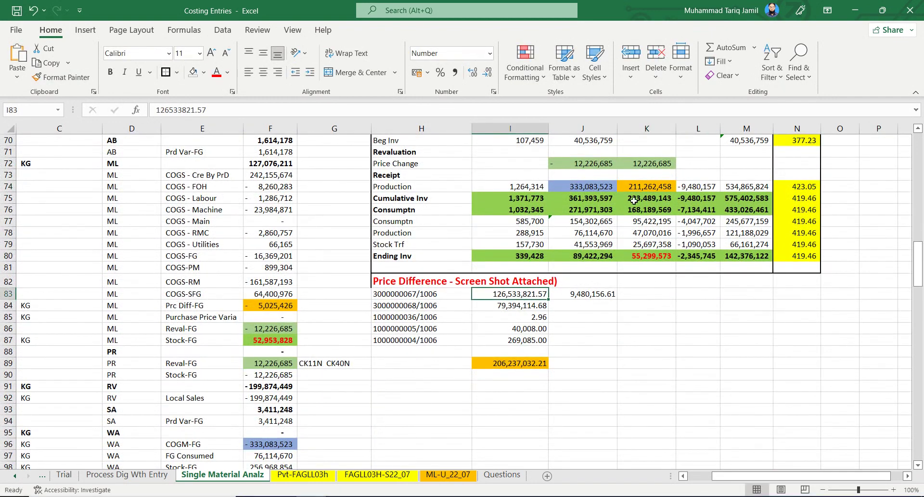
left_click(647, 184)
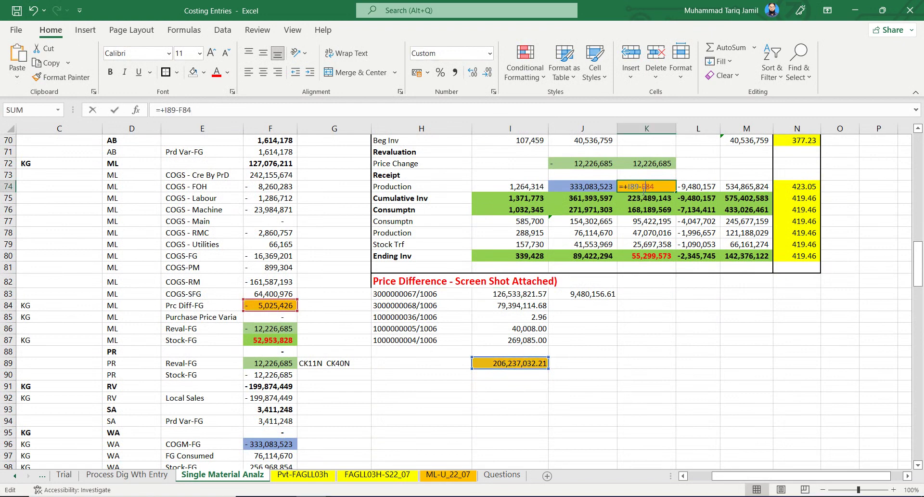
- Examine the five price difference items and the SUM formula in I89 that adds them
left_click_drag(448, 299, 538, 340)
double_click(521, 361)
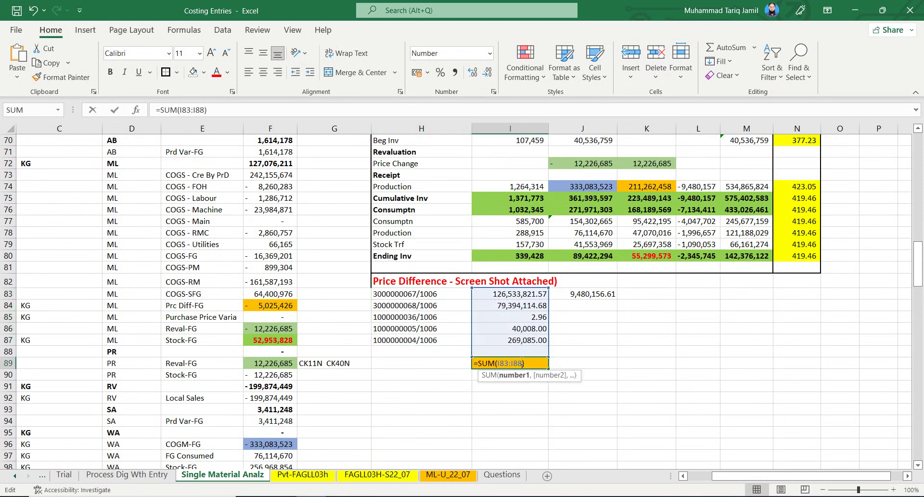
key("Escape")
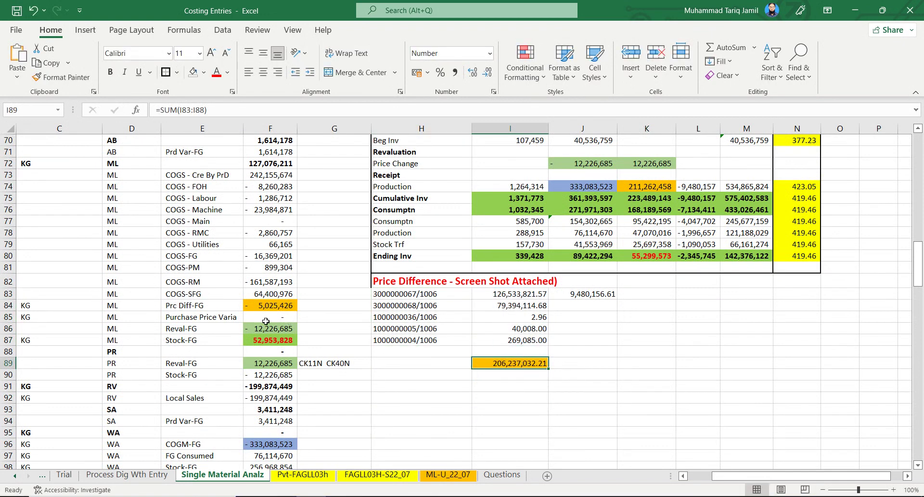
- Trace the Production price difference formula in K74 to the Prc Diff-FG amount in F84 and the total in I89
scroll(238, 307, "up", 1)
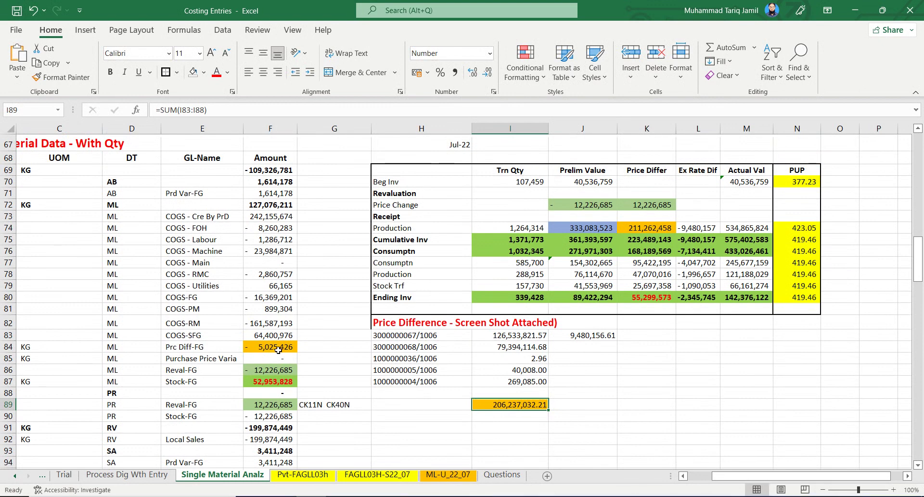
left_click_drag(279, 350, 208, 347)
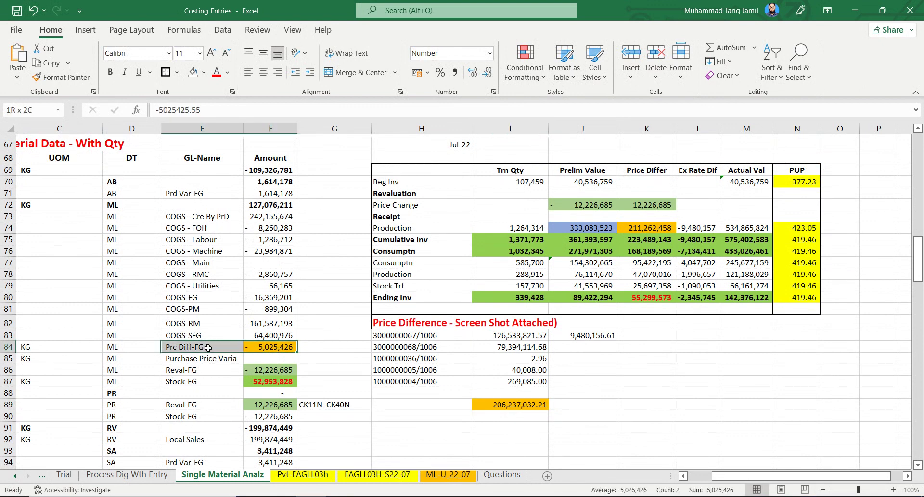
left_click(288, 348)
double_click(288, 347)
type("`")
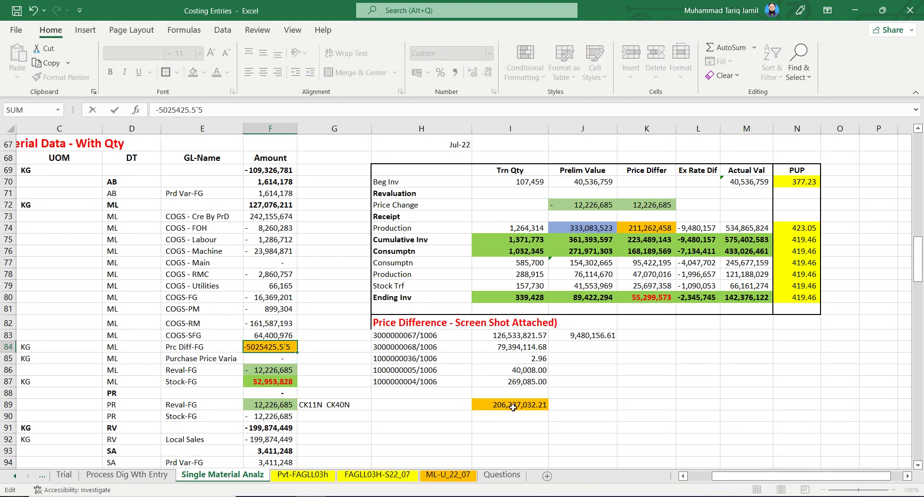
key("Escape")
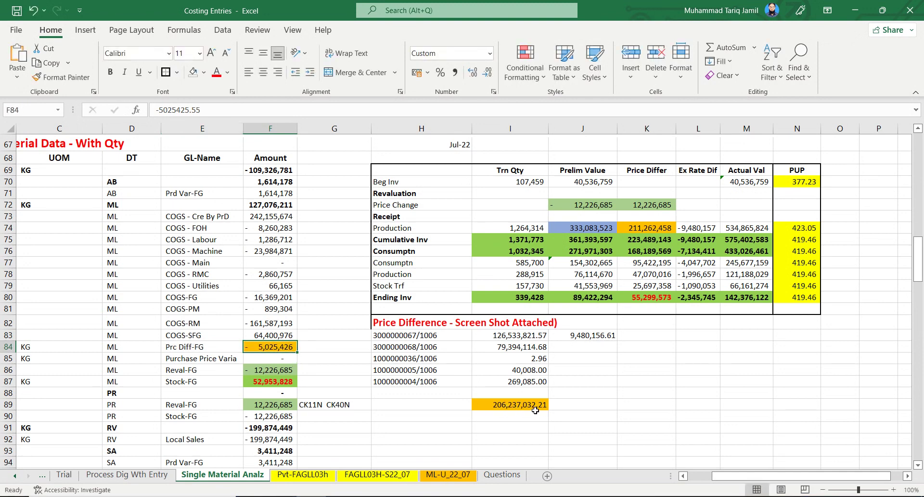
left_click(535, 409)
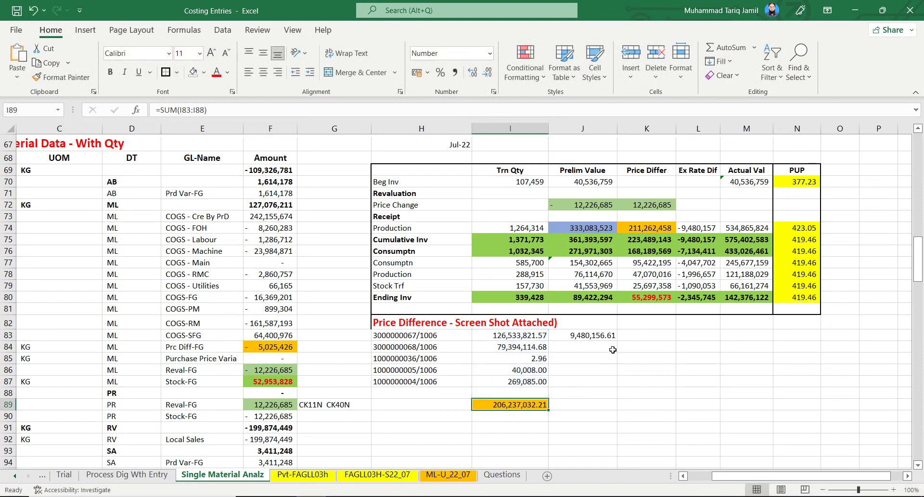
double_click(664, 228)
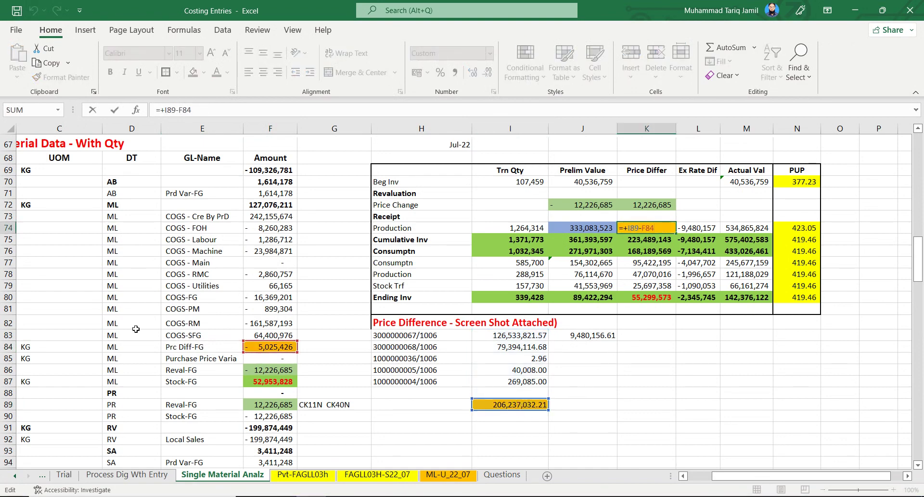
key("Escape")
- Check the Production row against the price analysis screenshot and inspect the exchange rate difference formula in L74
scroll(401, 272, "up", 5)
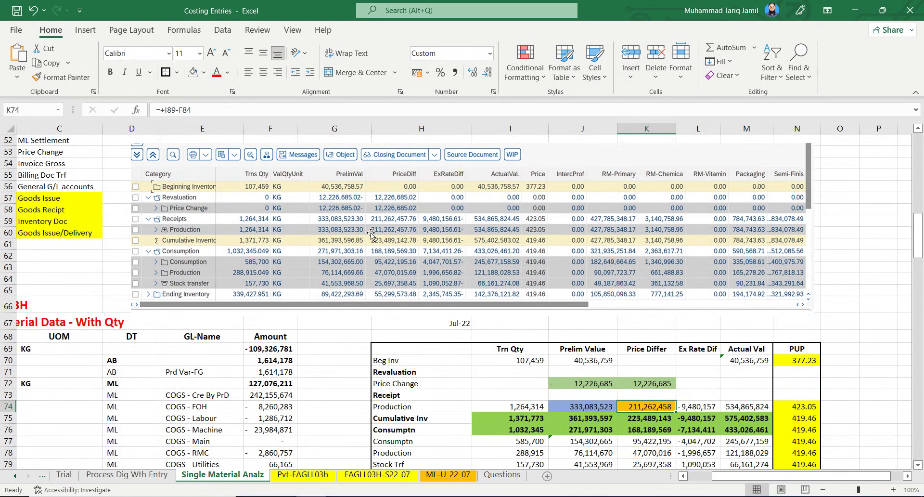
left_click(704, 406)
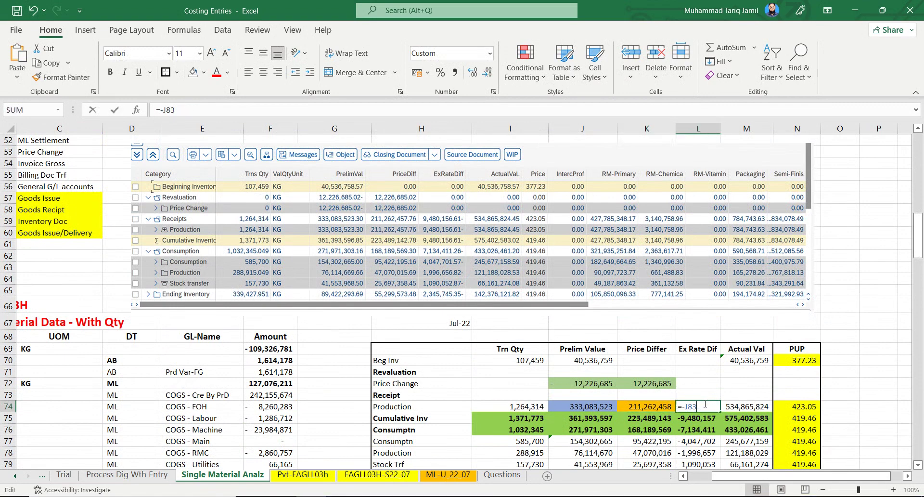
scroll(705, 404, "down", 3)
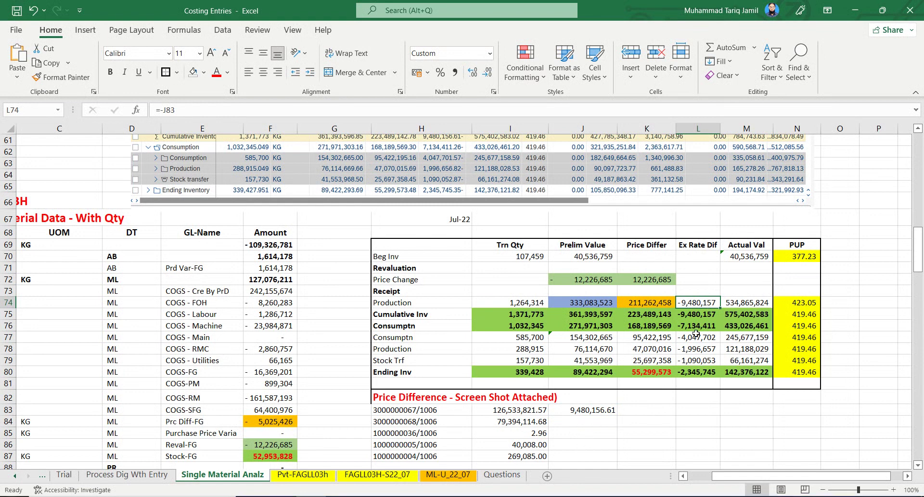
- Examine the Production actual value in M74 and the PUP formula in N74 that divides it by the quantity in I74
left_click(764, 303)
double_click(802, 303)
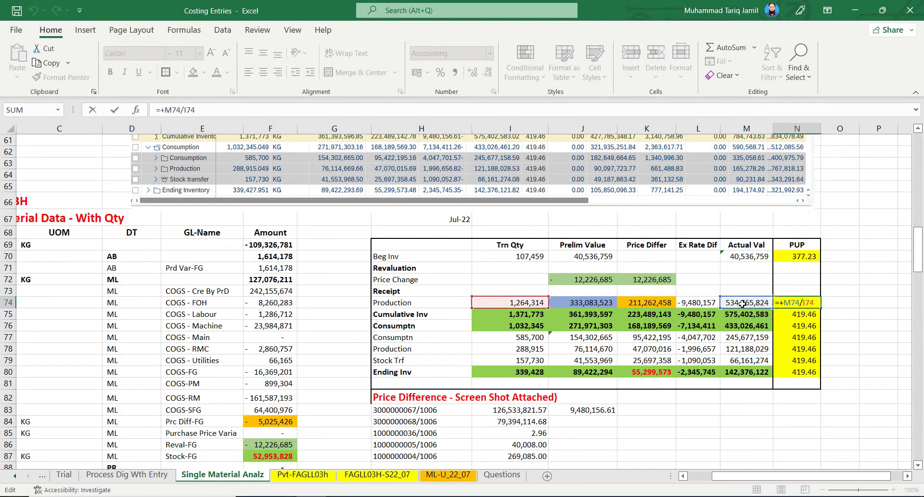
key("Escape")
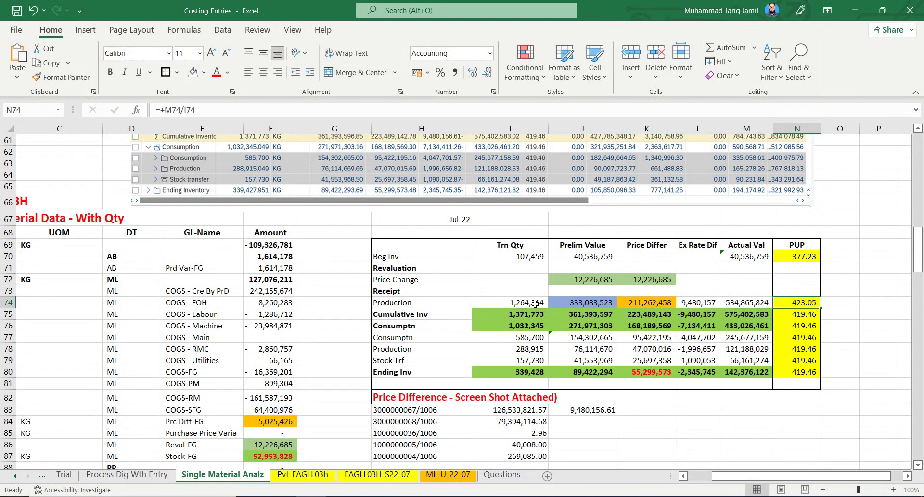
double_click(803, 303)
key("Escape")
- Inspect the Cumulative Inv formulas for quantity in I75, actual value in M75 and PUP in N75
double_click(520, 313)
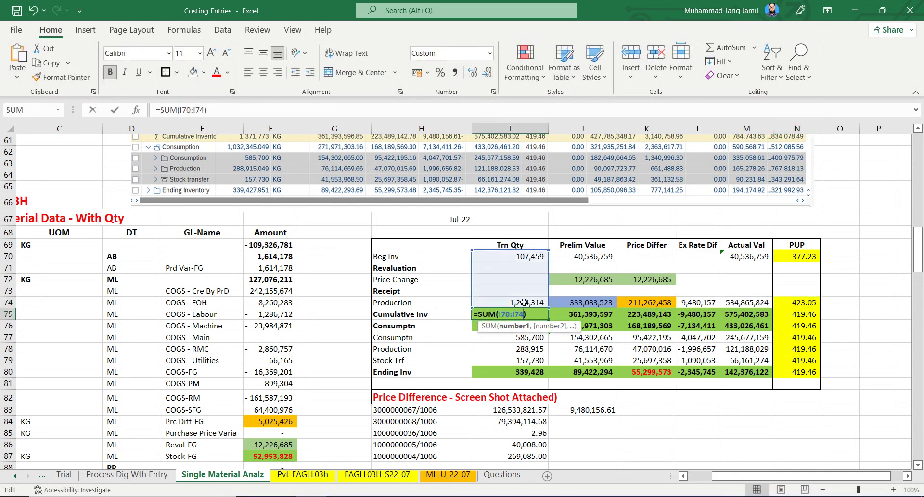
key("Escape")
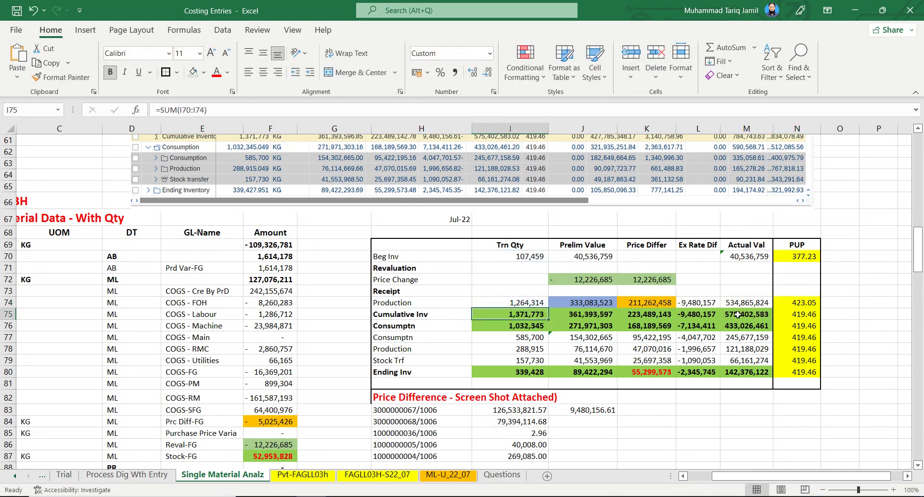
double_click(738, 314)
key("Escape")
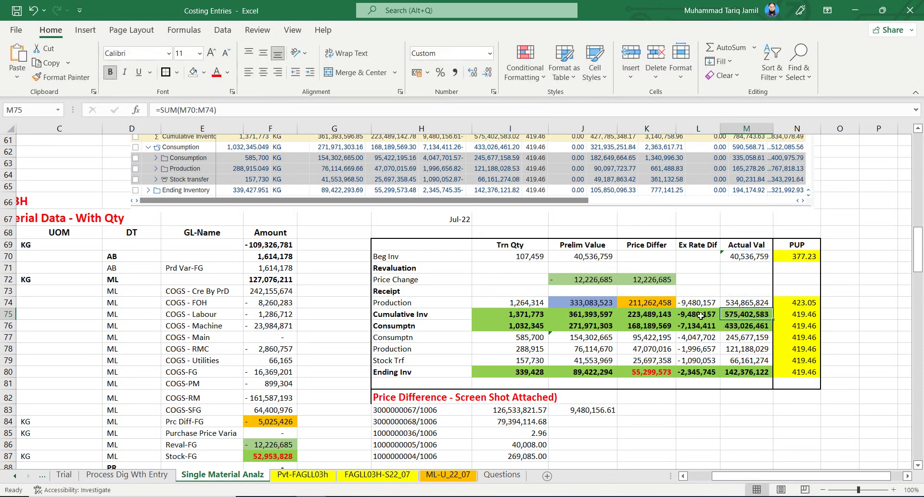
double_click(805, 315)
key("Escape")
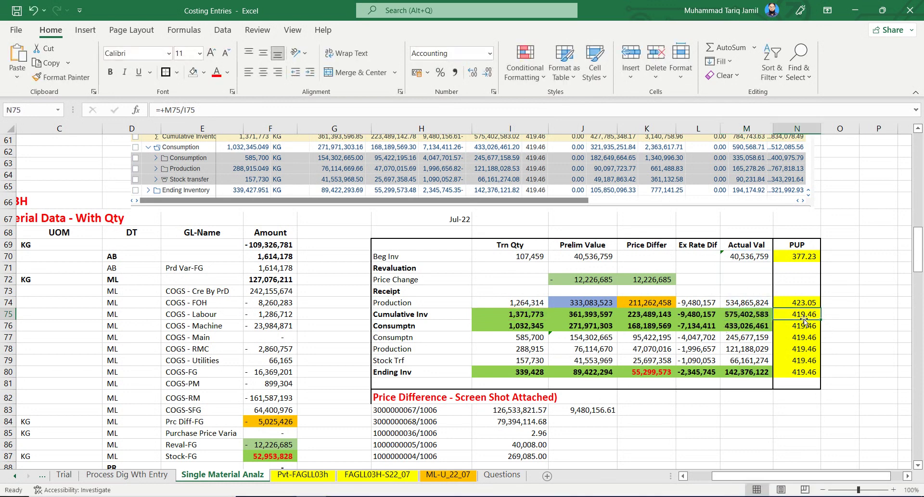
- Inspect the total Consumptn quantity formula in I76 and review the Cumulative Inv row through its PUP in N75
double_click(526, 327)
key("Escape")
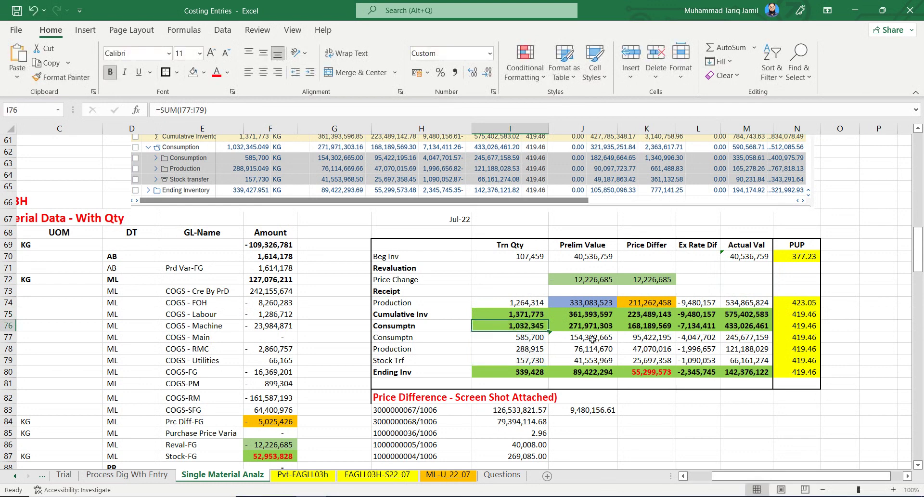
left_click_drag(509, 311, 814, 313)
left_click(813, 313)
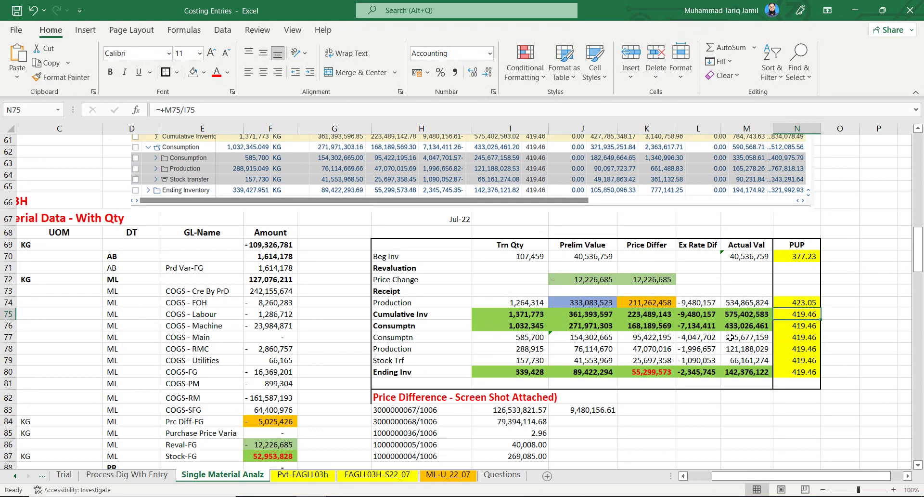
- Examine the Consumptn quantity in I77 and trace the preliminary value formula in J77 to the WL COGS entries in F100:F108
left_click(537, 338)
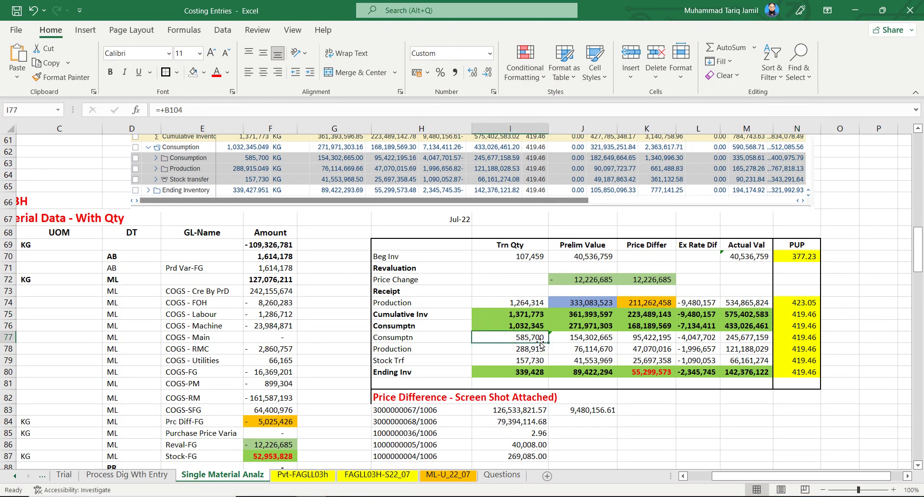
left_click(798, 338)
double_click(605, 337)
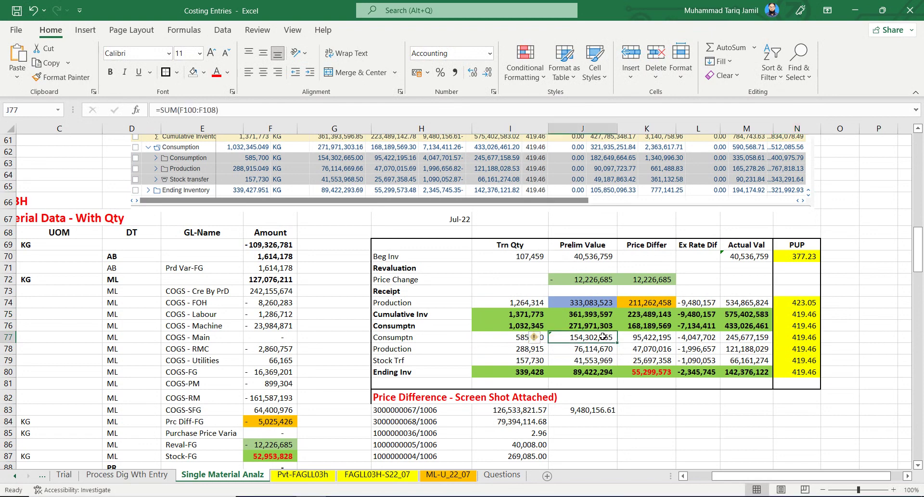
key("Escape")
double_click(598, 338)
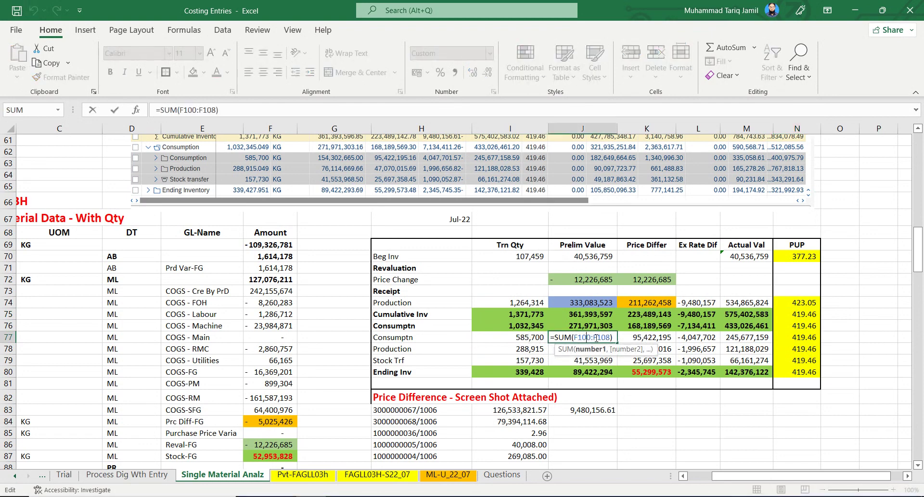
key("Escape")
double_click(601, 338)
scroll(423, 375, "down", 7)
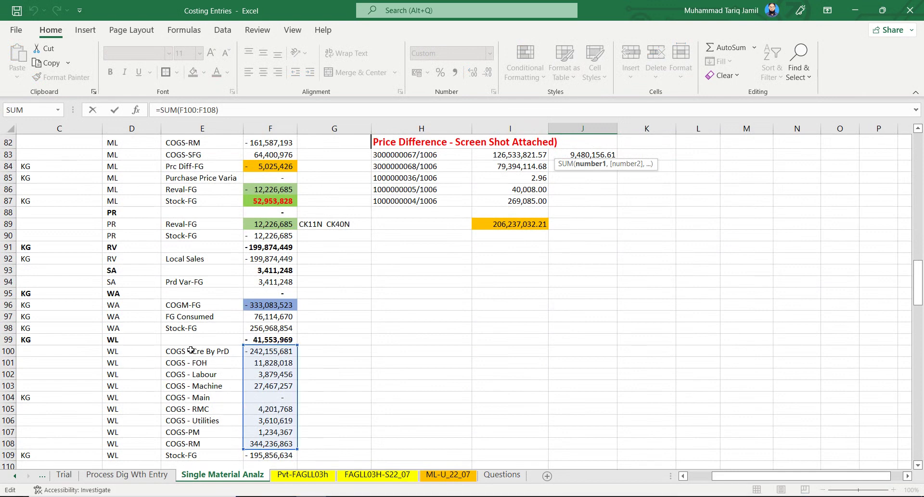
key("ctrl+Return")
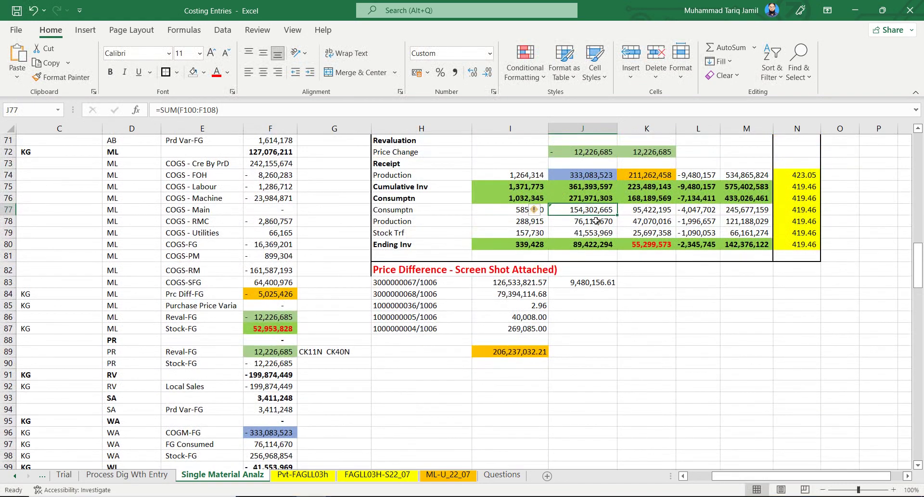
- Trace the Production consumption value in J78 to the WA FG Consumed amount in F97
left_click(593, 221)
double_click(592, 222)
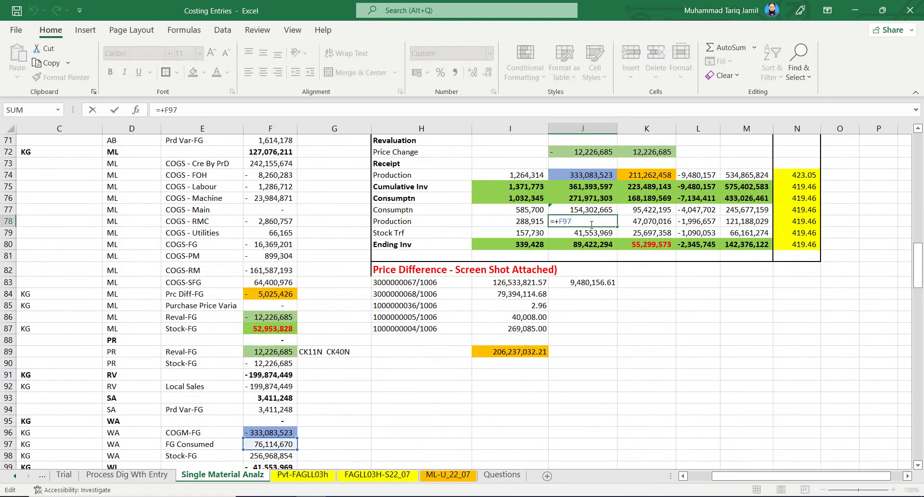
key("ctrl+Return")
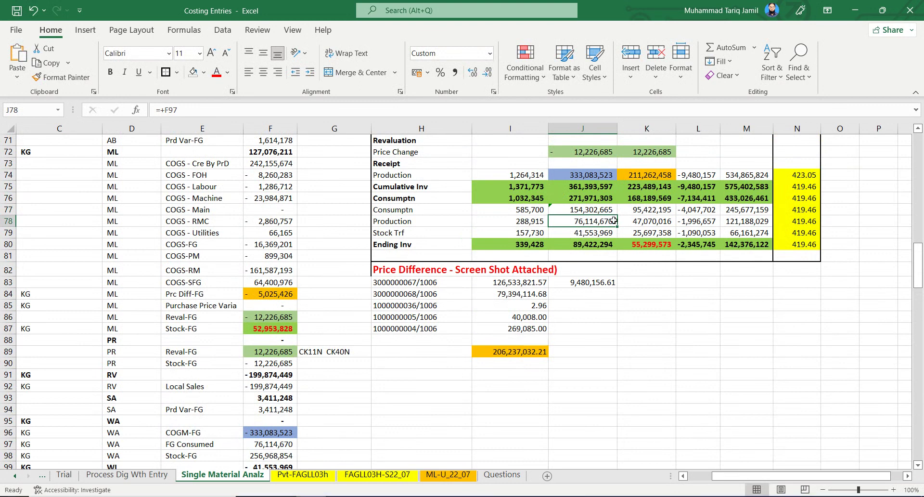
double_click(614, 220)
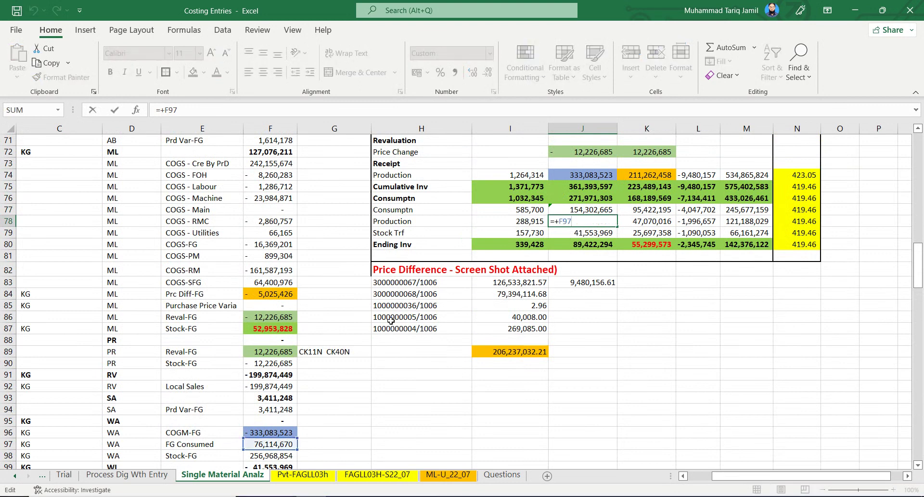
key("Escape")
left_click_drag(125, 444, 288, 443)
left_click(265, 444)
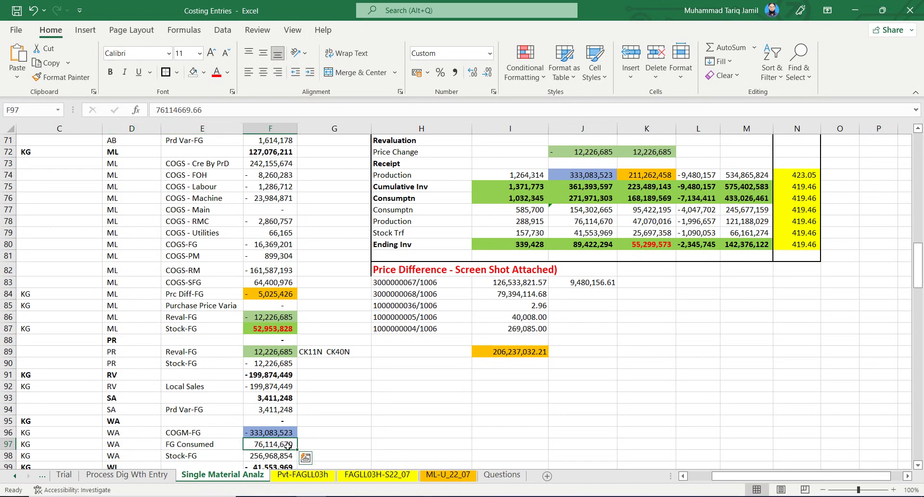
left_click(578, 222)
double_click(578, 222)
key("Escape")
- Trace the Stock Trf value in J79 to the WL entries totalled in F99, and inspect the Ending Inv formula in J80
double_click(591, 233)
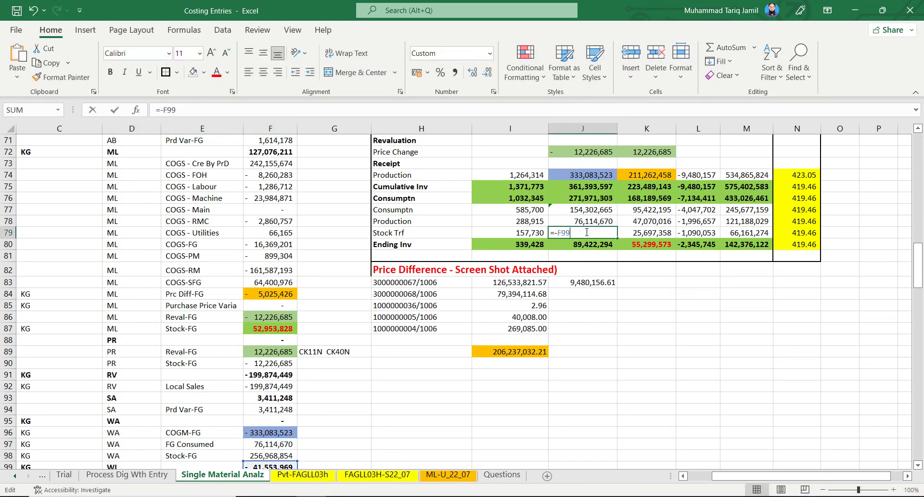
scroll(357, 382, "down", 2)
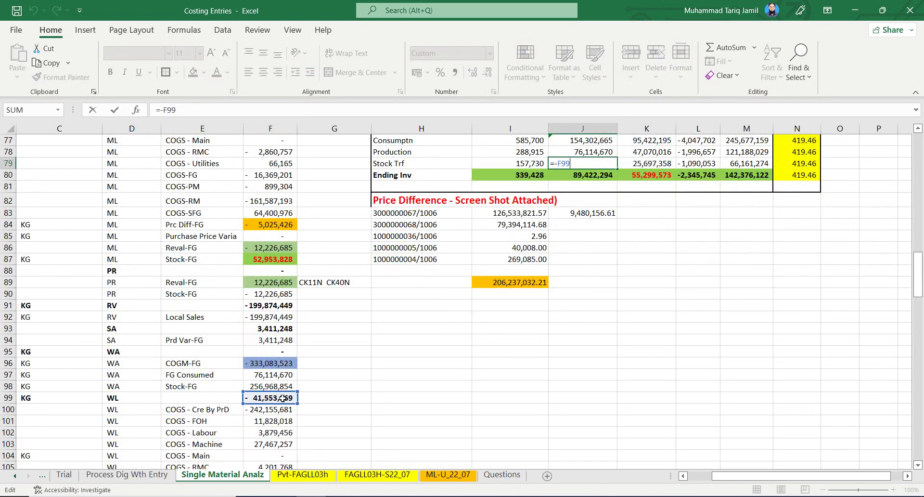
key("Escape")
scroll(220, 370, "down", 2)
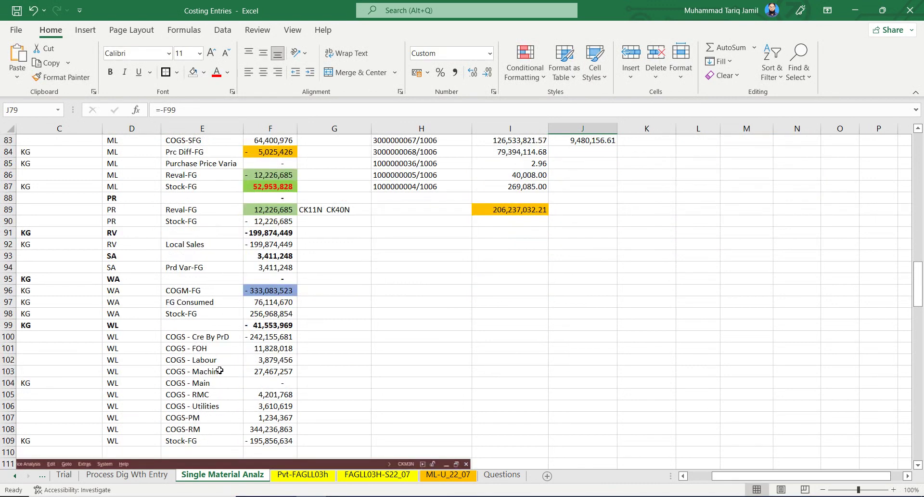
left_click_drag(267, 337, 283, 437)
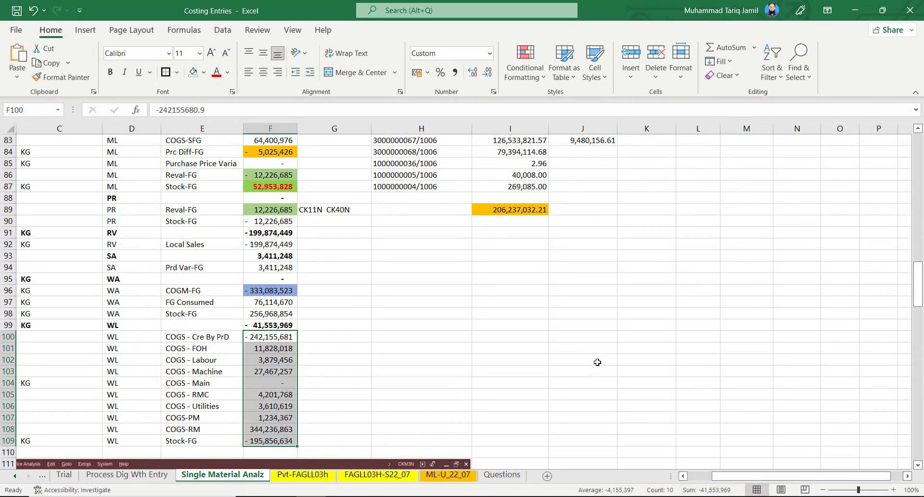
scroll(598, 363, "up", 5)
left_click(597, 272)
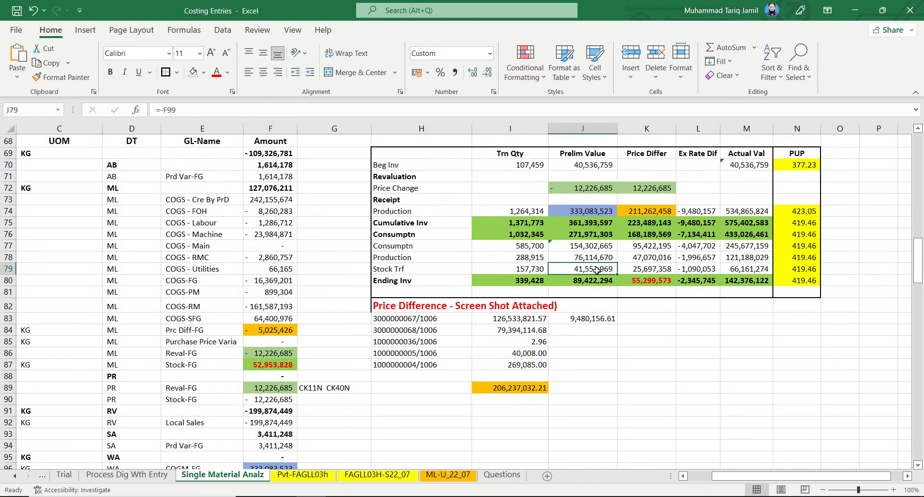
double_click(592, 281)
key("Escape")
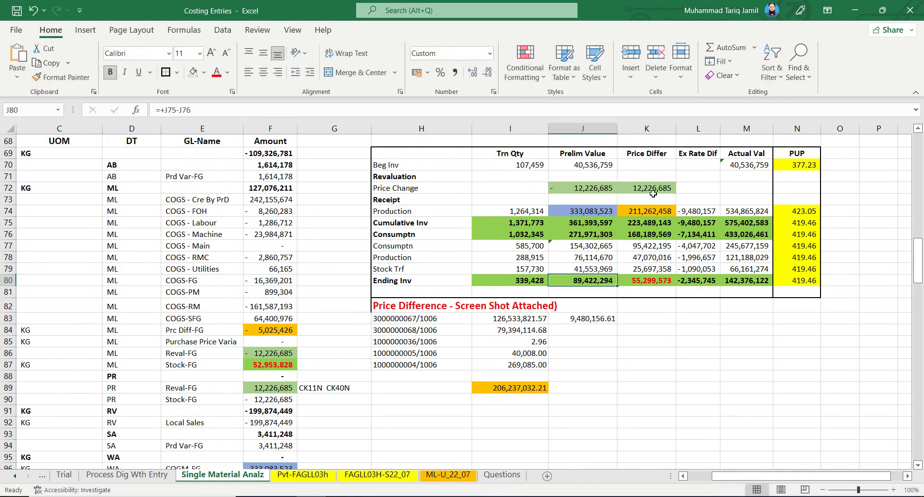
- Trace how the Price Differ formulas in K77 and K78 allocate the cumulative amount in K75 by transaction quantity
left_click_drag(656, 153, 697, 153)
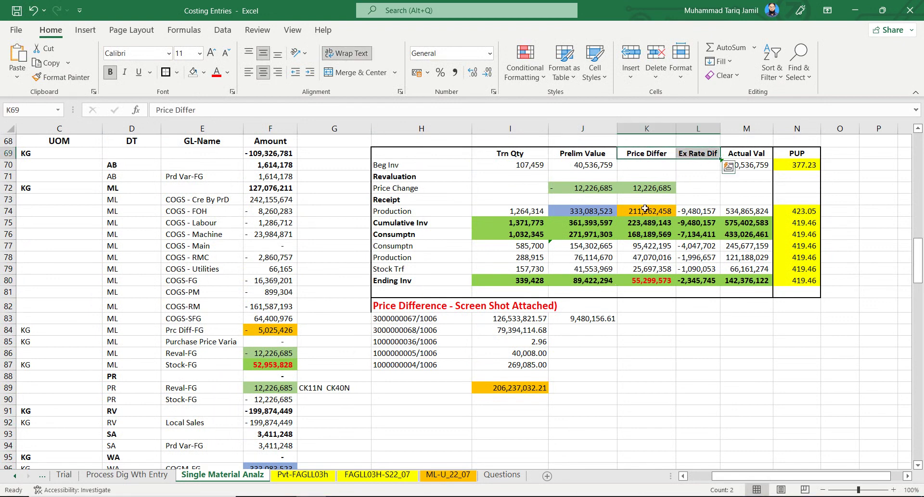
left_click(649, 244)
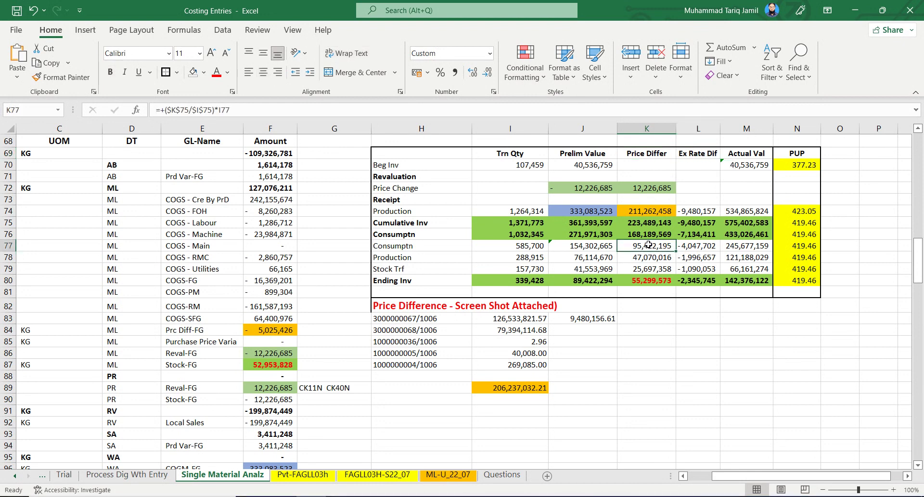
left_click(666, 221)
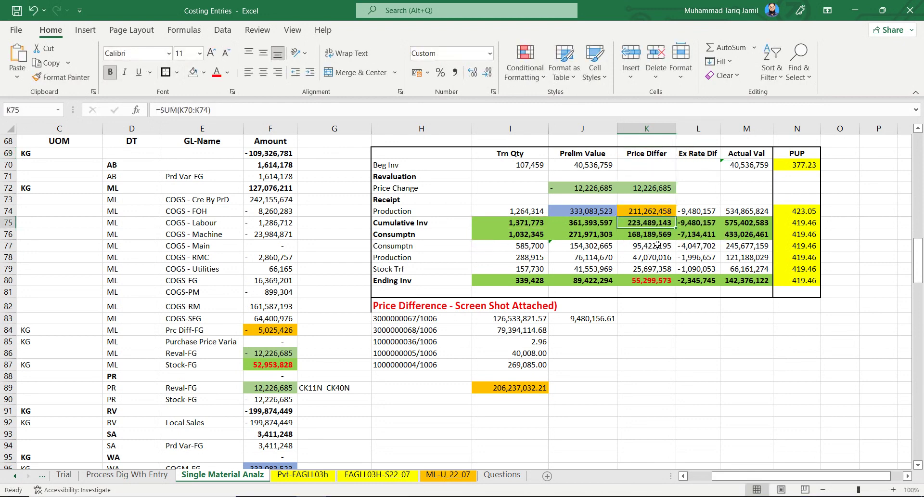
double_click(658, 245)
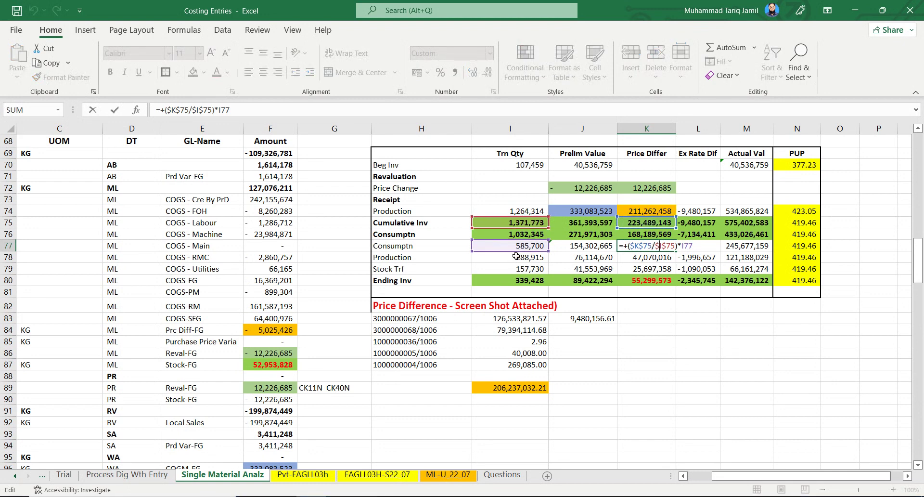
key("Return")
double_click(661, 259)
key("Escape")
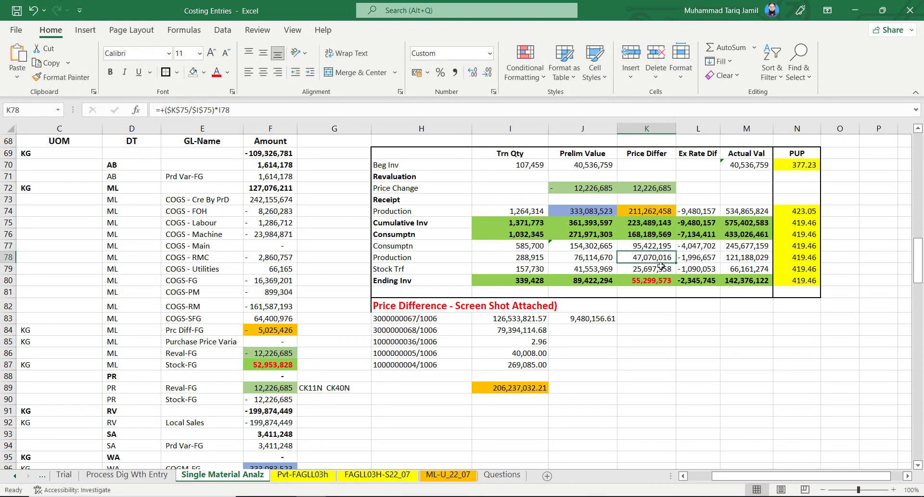
- Inspect the Ending Inv price difference formula in K80 and compare it with the CKM#N screenshot and the Aug-22 Prc Diff-FG entry
double_click(658, 279)
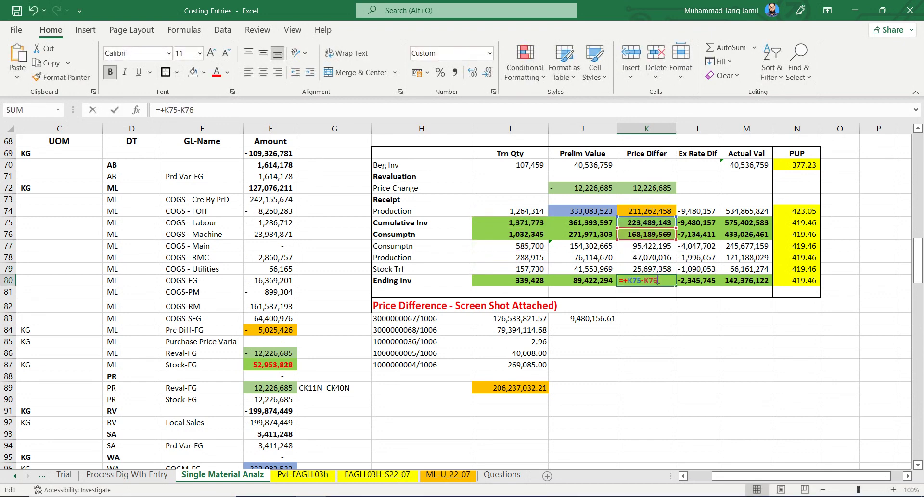
key("Escape")
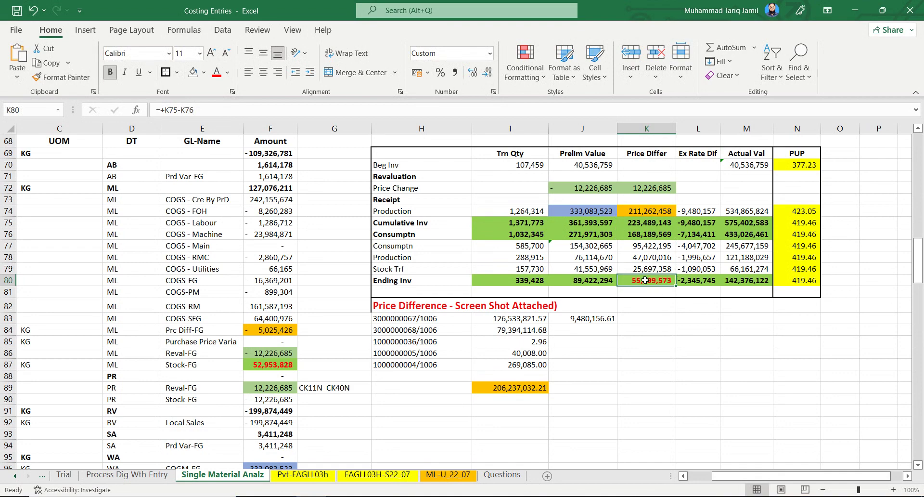
double_click(645, 279)
left_click(645, 283)
scroll(653, 293, "up", 20)
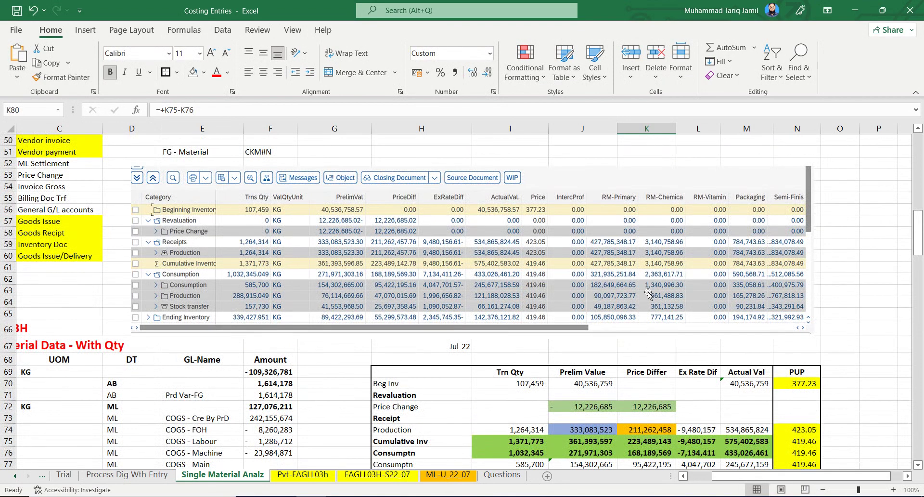
scroll(648, 294, "up", 2)
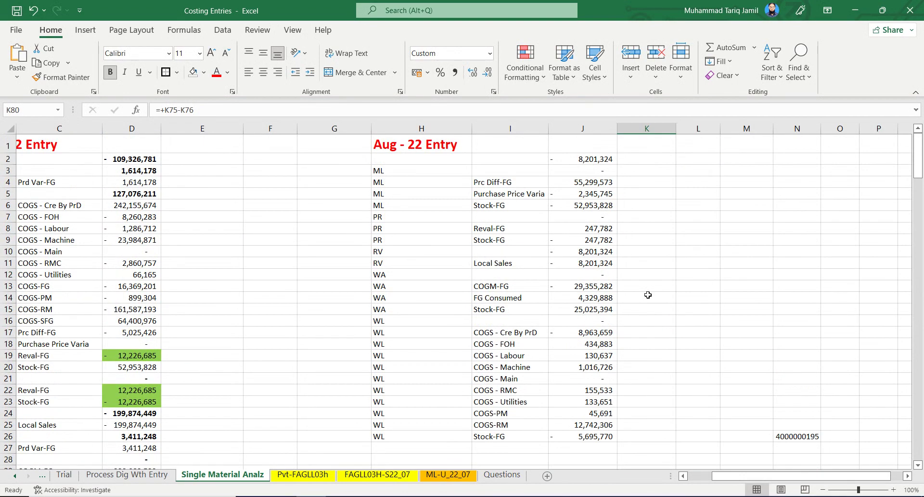
scroll(637, 270, "down", 18)
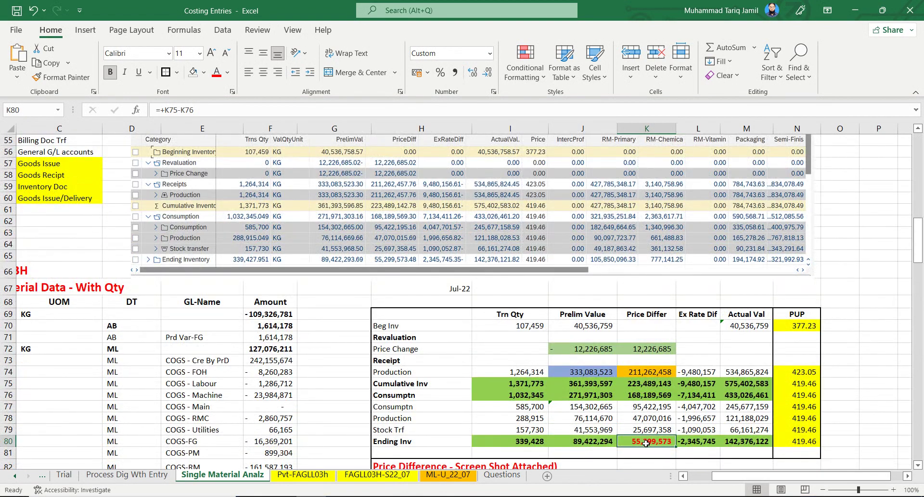
- Examine the Ex Rate Dif formulas for Ending Inv in L80 and for the consumption rows in L77:L79
double_click(700, 441)
key("Escape")
double_click(702, 405)
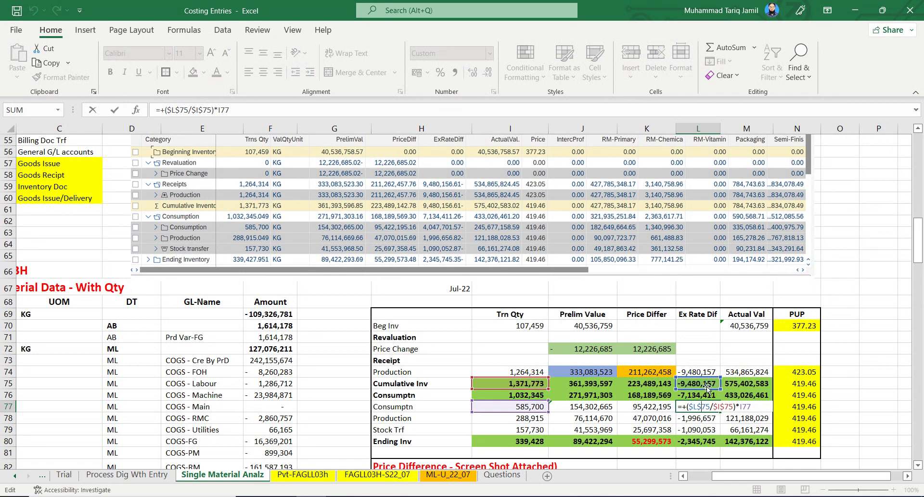
key("Escape")
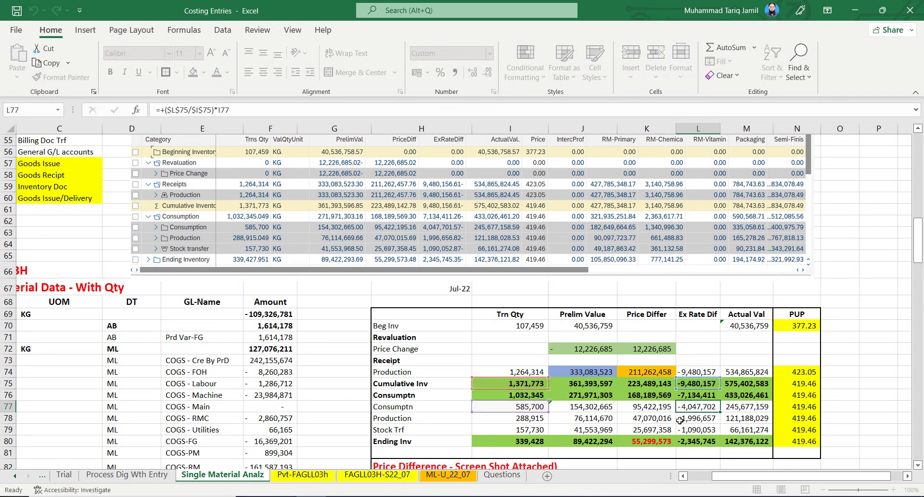
left_click(694, 417)
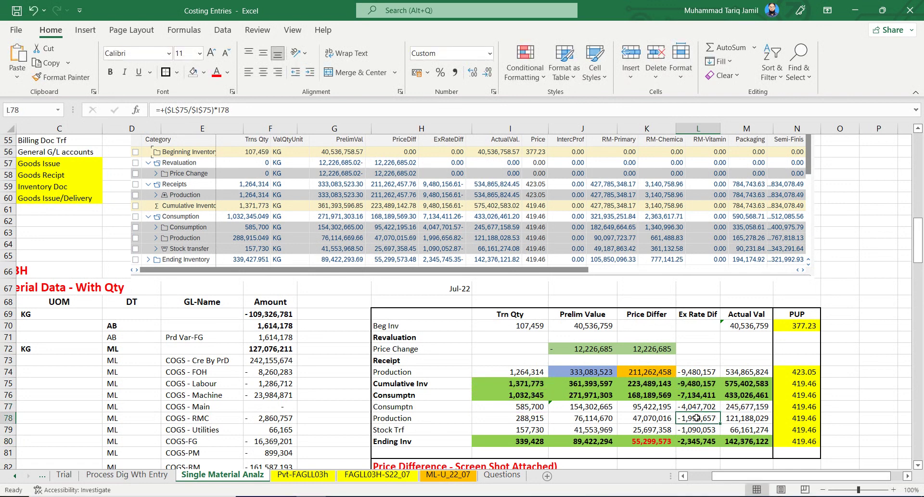
double_click(699, 418)
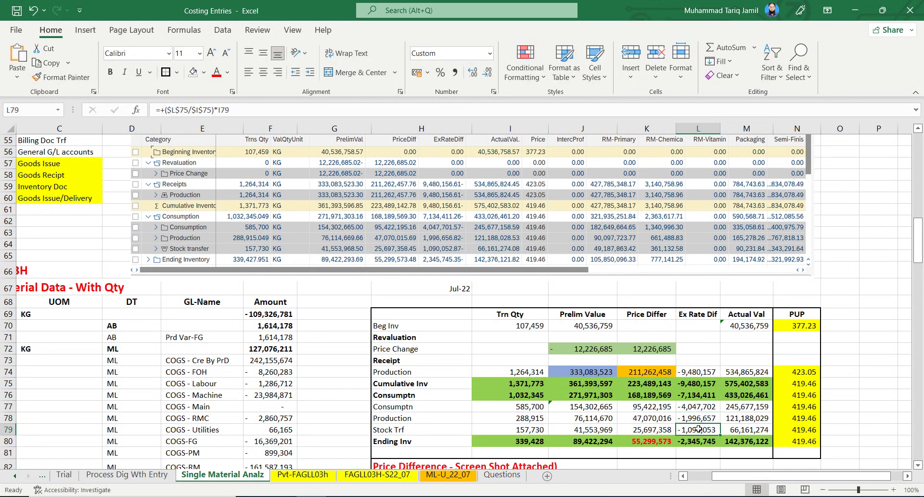
key("Escape")
- Check the Consumptn actual value formula in M77 and the PUP values in N77 and N80
left_click(762, 409)
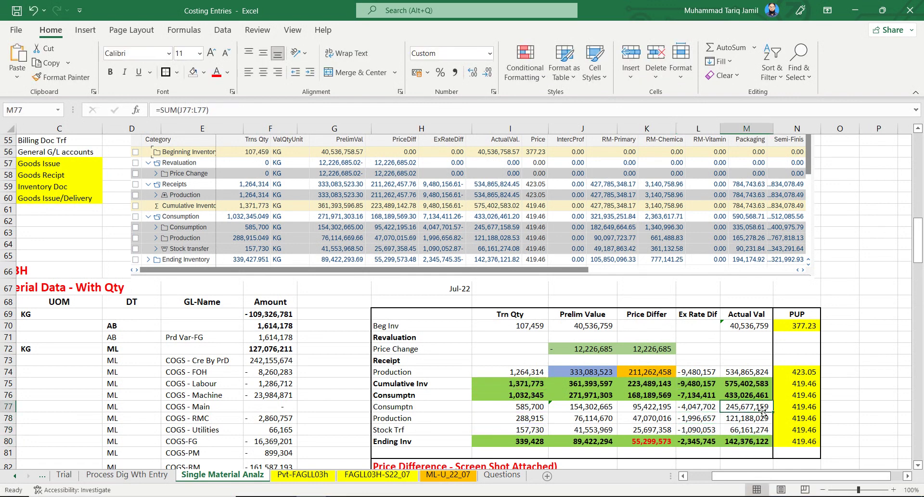
left_click(807, 408)
left_click(794, 442)
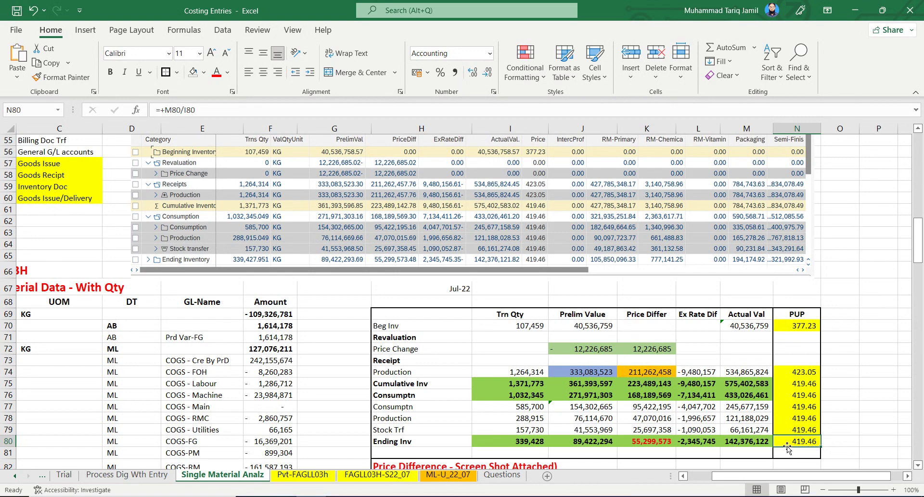
scroll(626, 423, "down", 2)
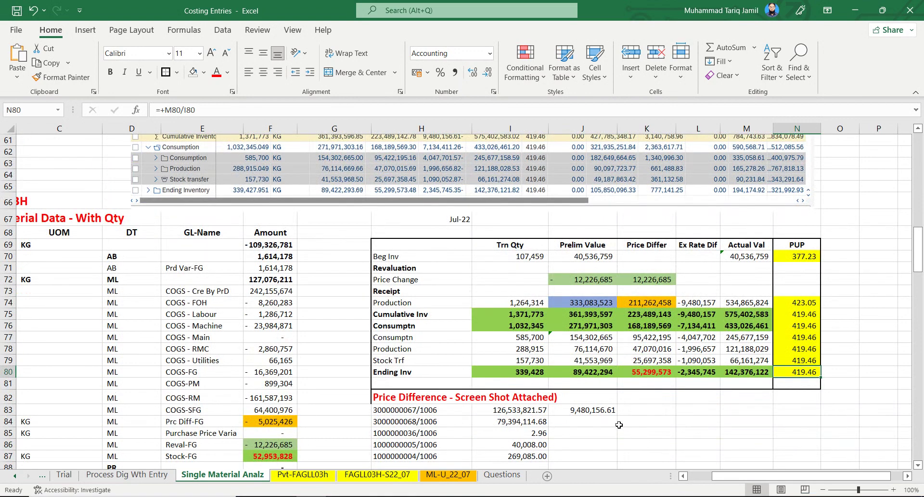